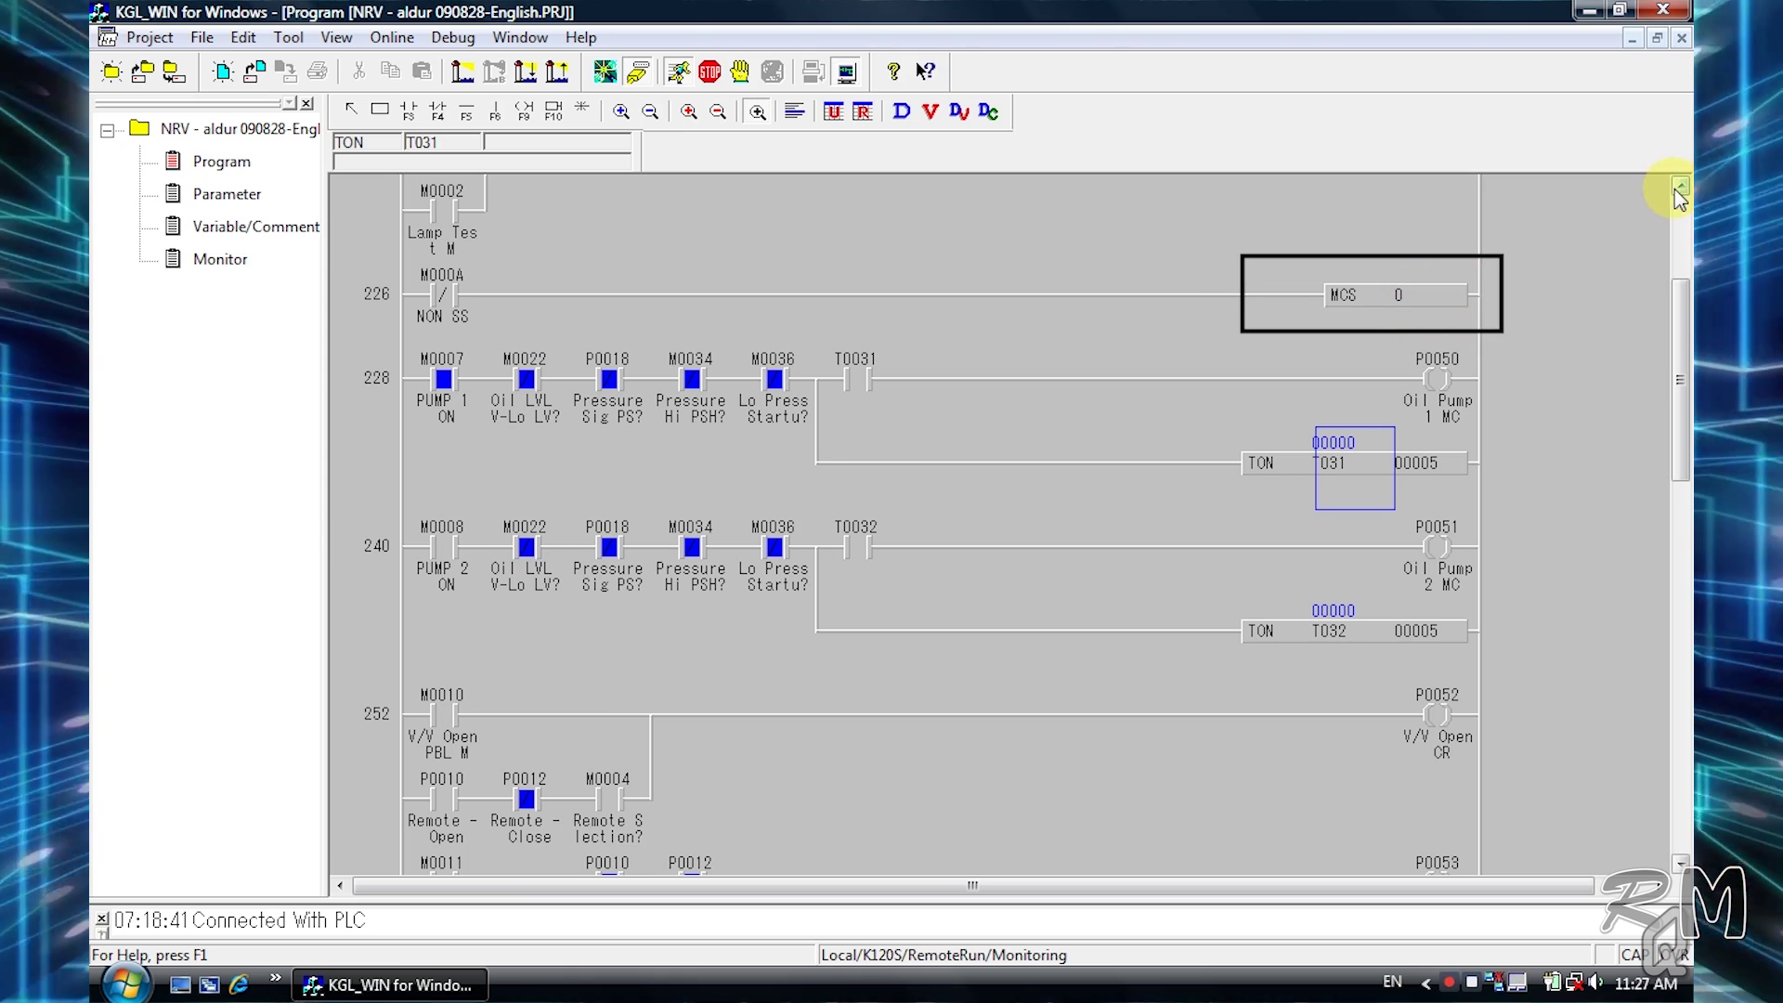
Look up the device references of contact M000A at step 226 and jump to its OUT coil at step 56.
{"action": "scroll", "coordinate": [1679, 197], "scroll_direction": "down", "scroll_amount": 6}
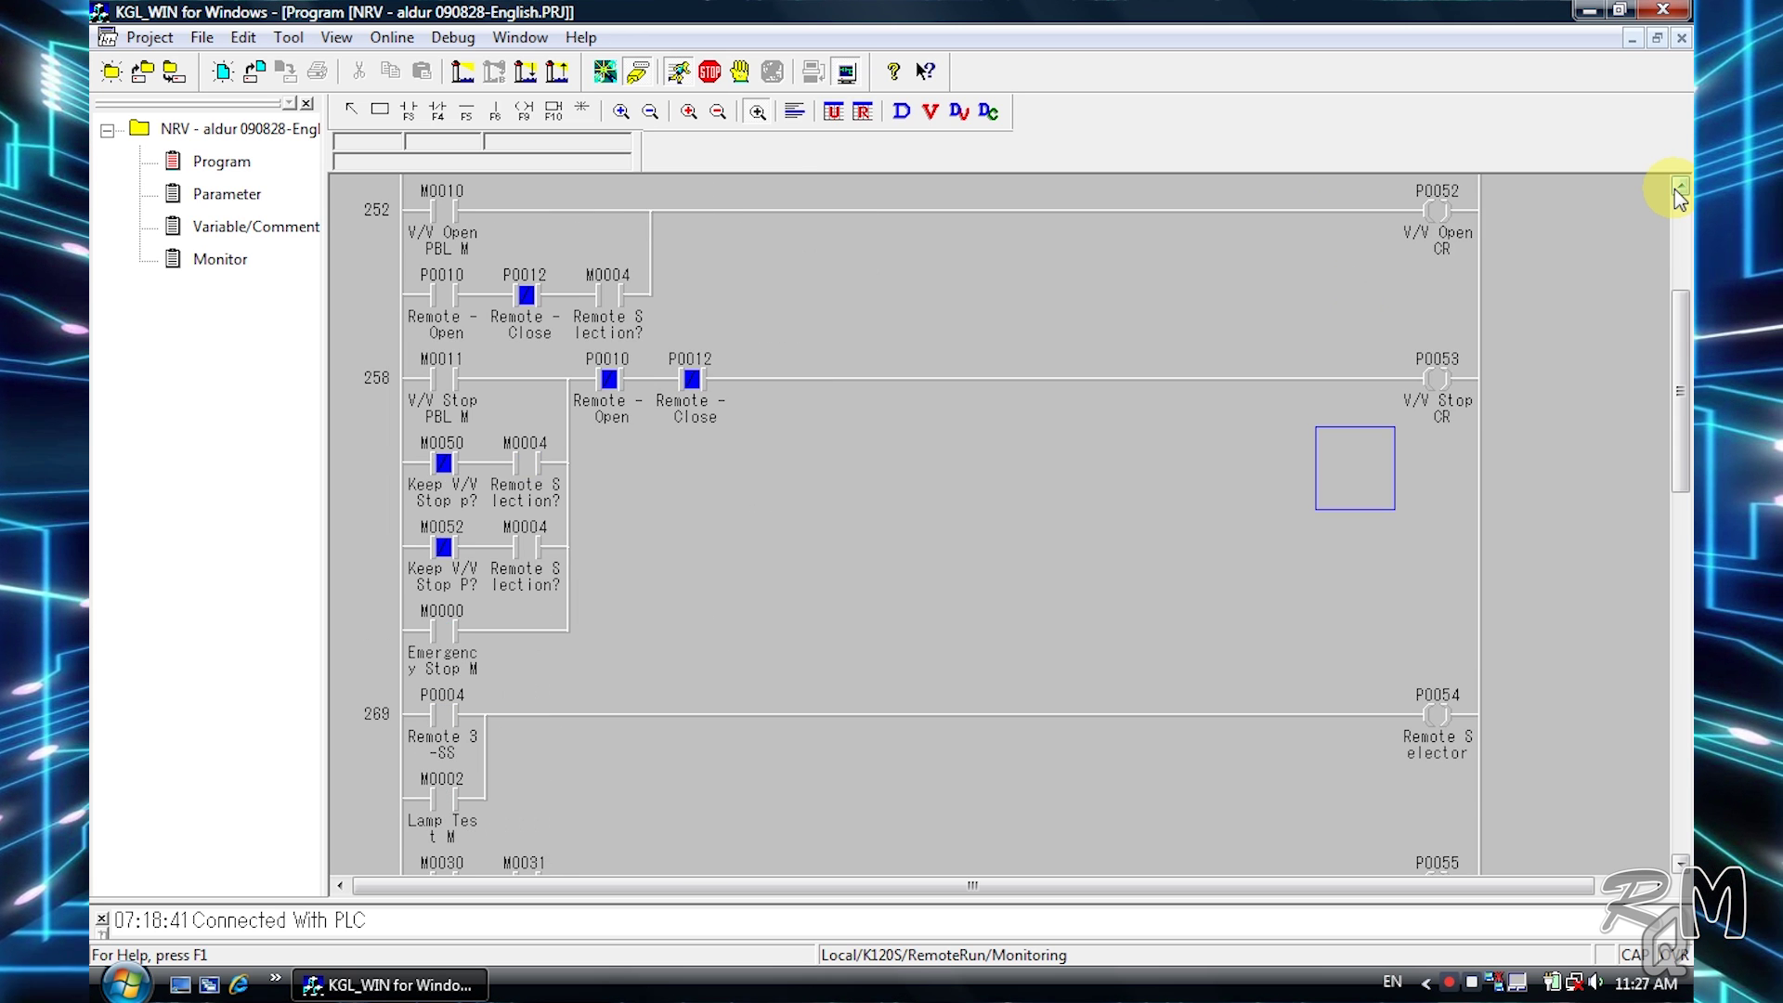
{"action": "scroll", "coordinate": [1679, 196], "scroll_direction": "down", "scroll_amount": 2}
{"action": "scroll", "coordinate": [1678, 197], "scroll_direction": "down", "scroll_amount": 6}
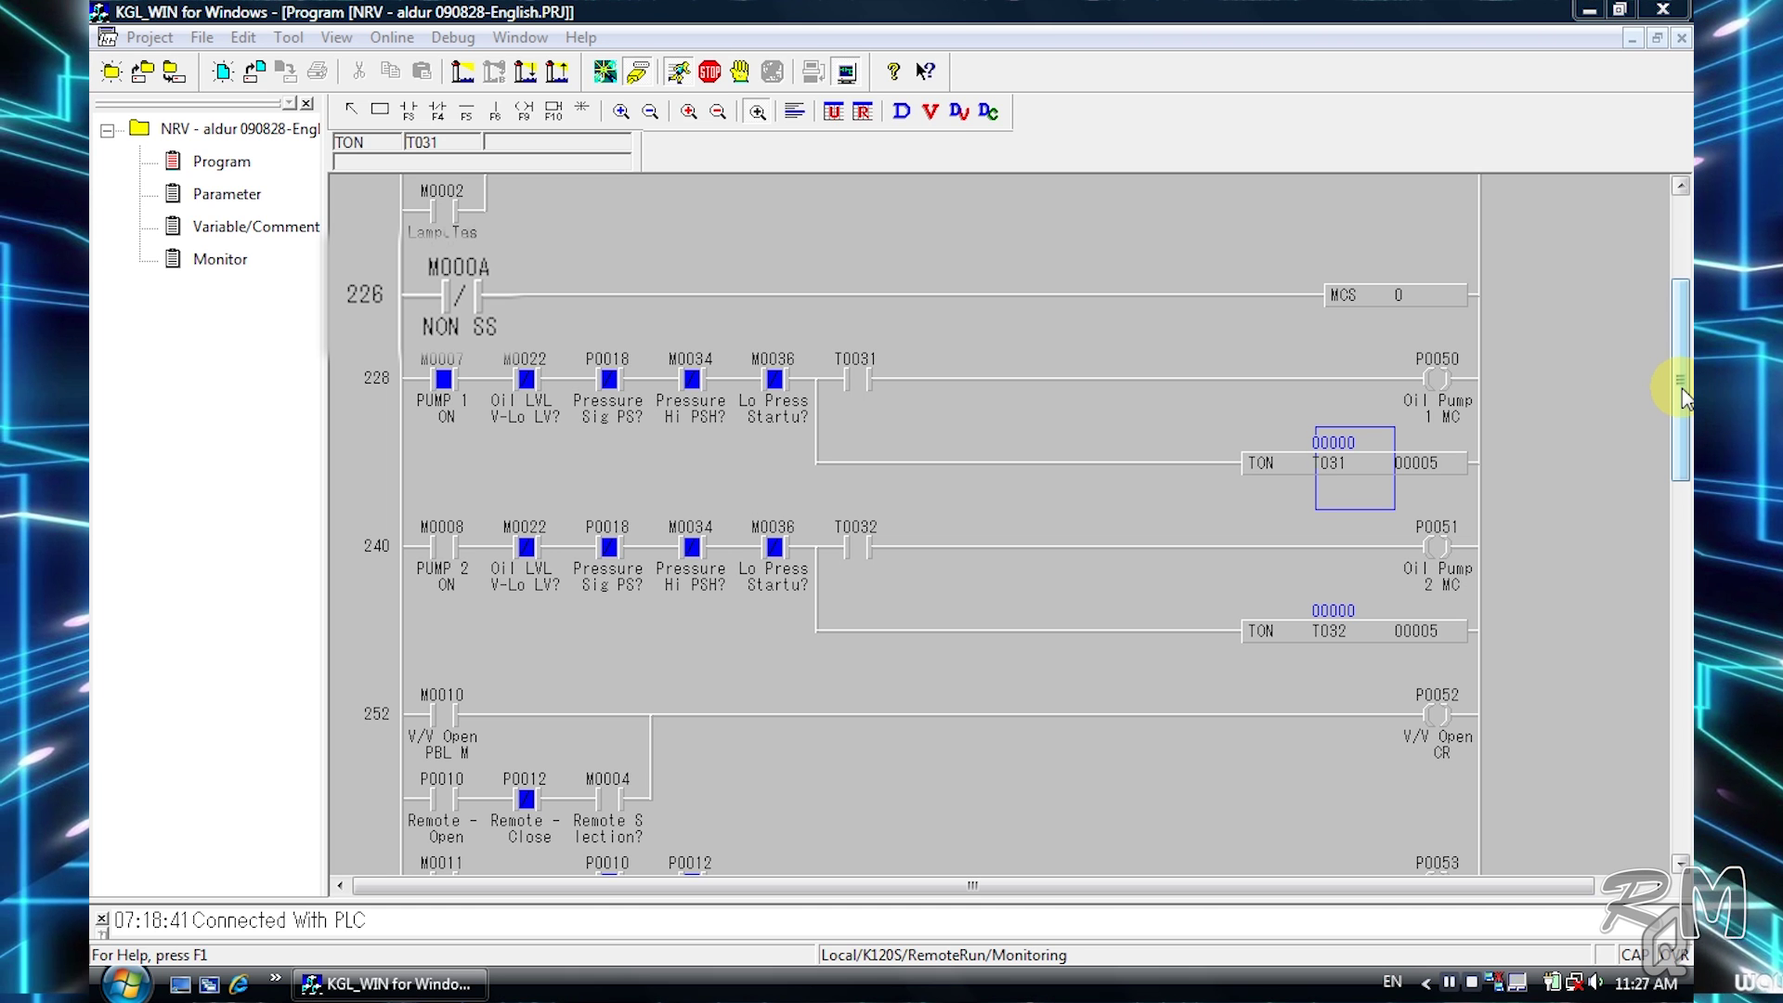
{"action": "scroll", "coordinate": [1281, 422], "scroll_direction": "up", "scroll_amount": 1}
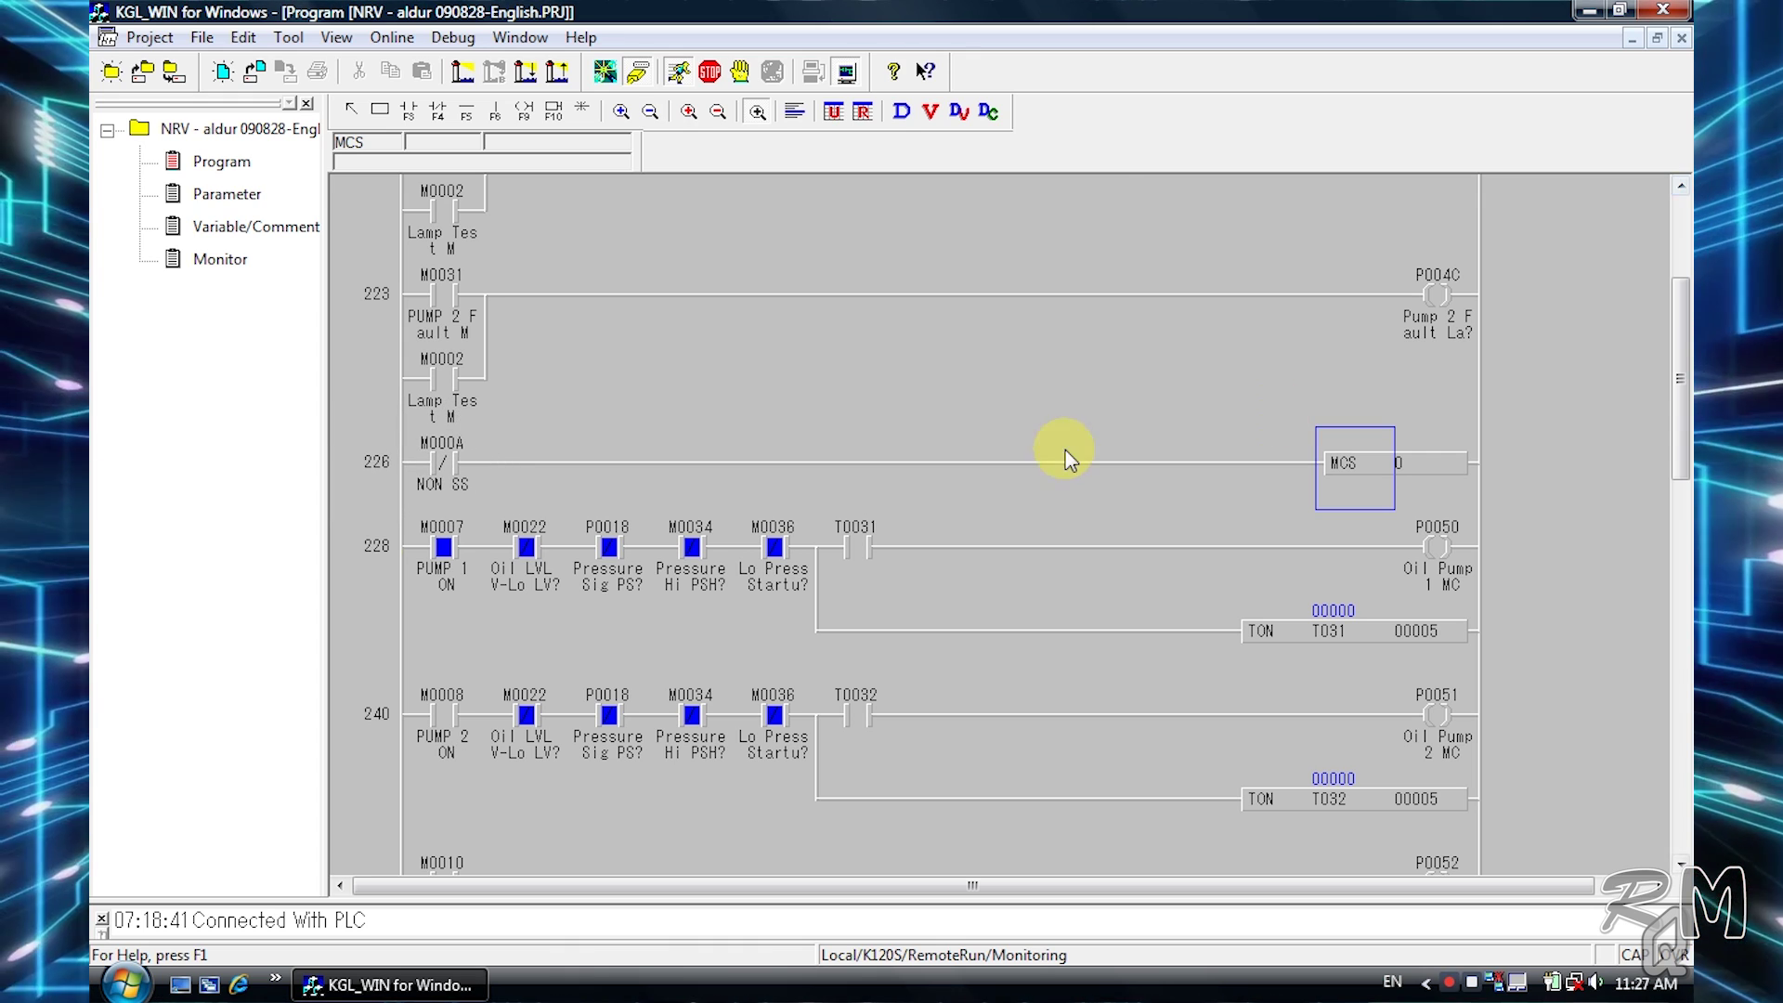
{"action": "left_click", "coordinate": [452, 450]}
{"action": "right_click", "coordinate": [452, 450]}
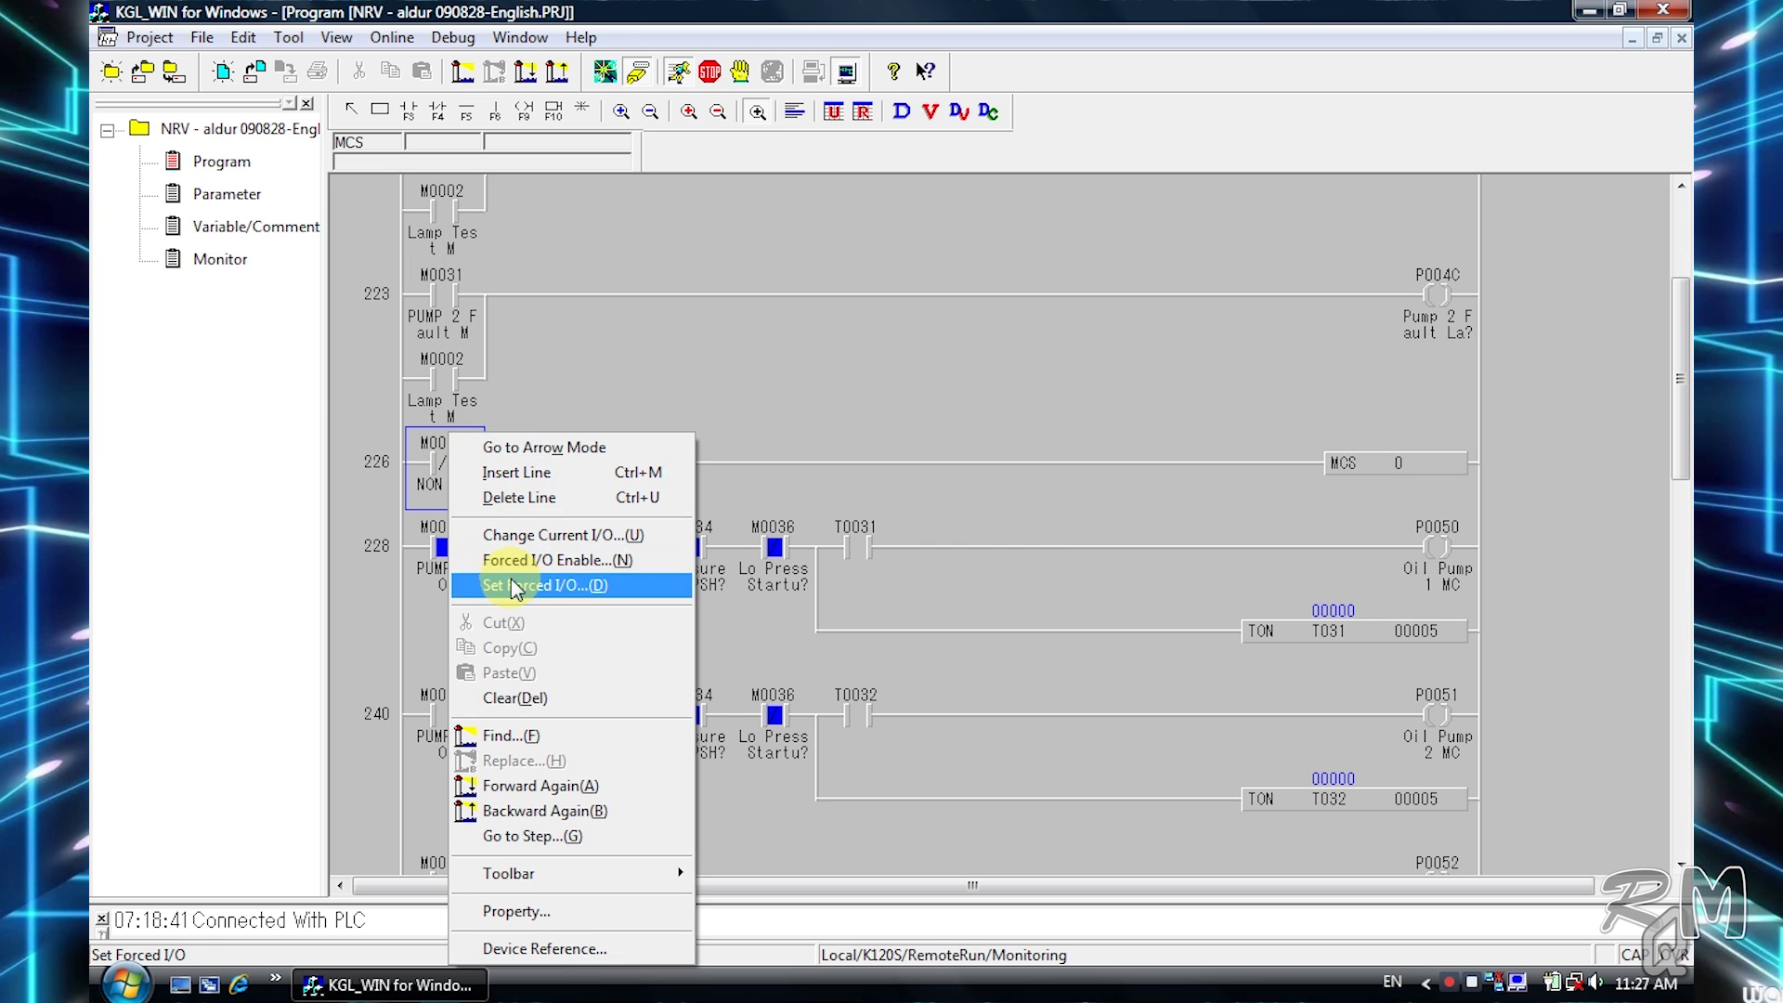
{"action": "left_click", "coordinate": [506, 948]}
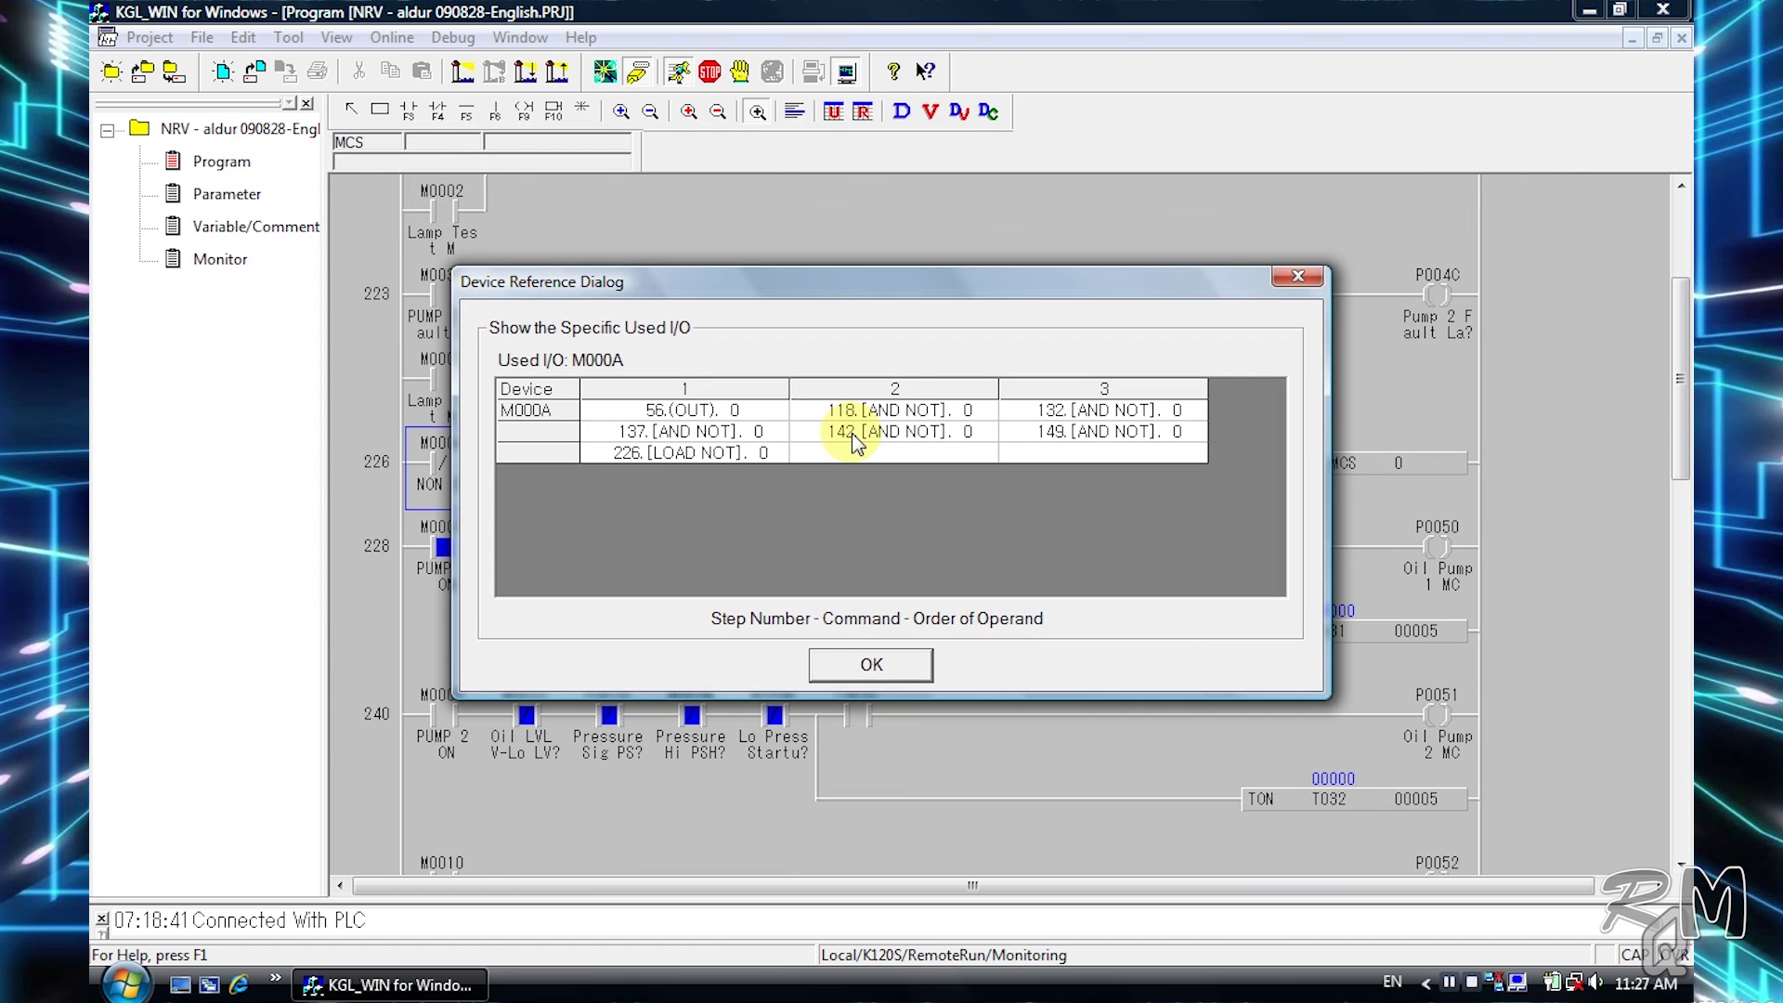
{"action": "double_click", "coordinate": [711, 414]}
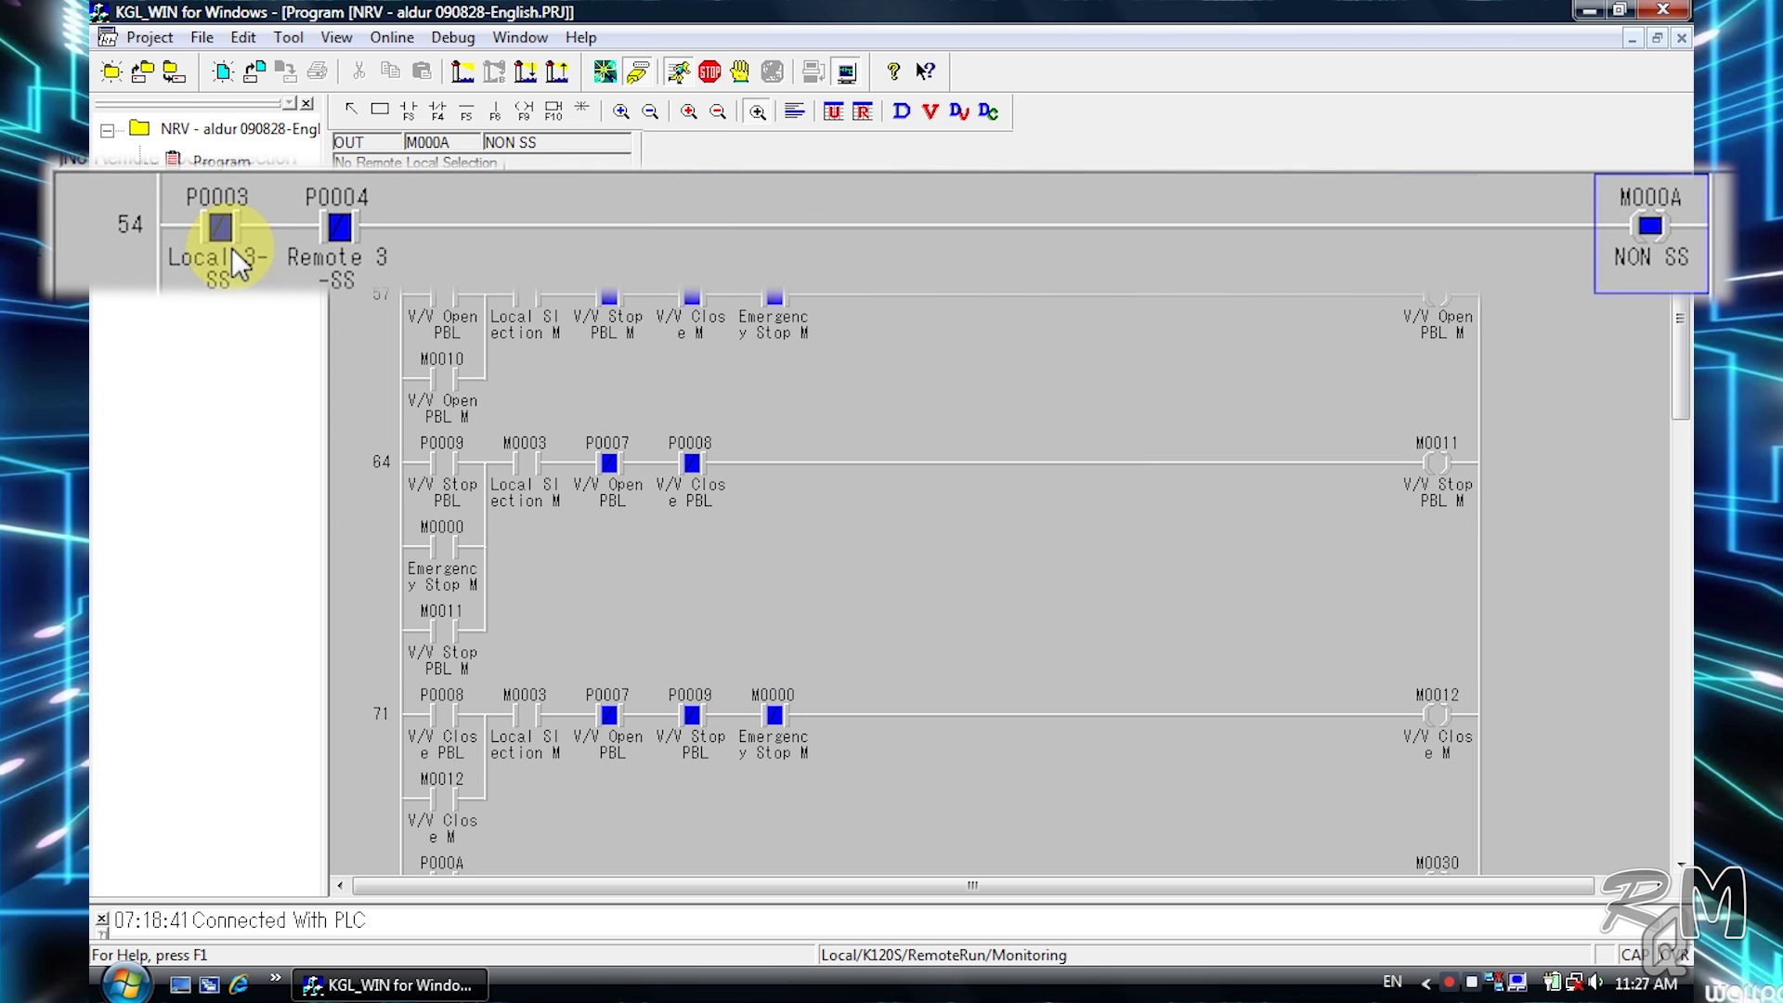
Force input P0003 on by enabling bit 3 and its data bit for P000 in the forced I/O settings.
{"action": "left_click", "coordinate": [239, 249]}
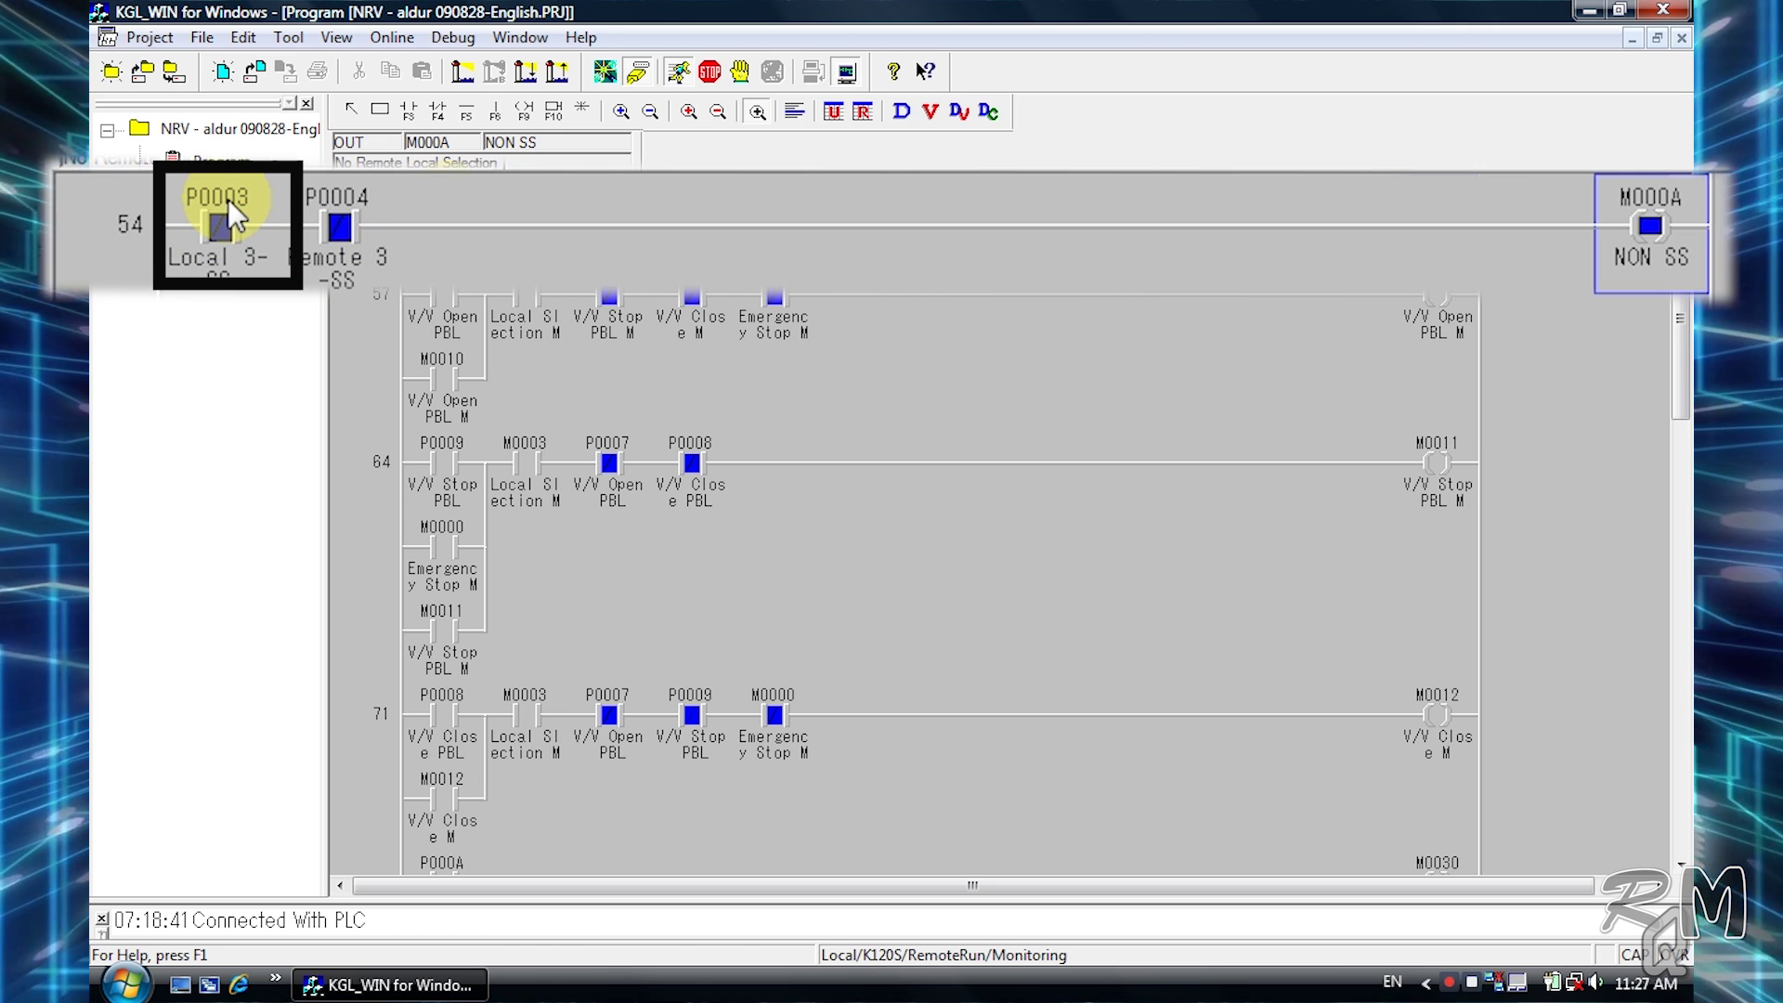
{"action": "right_click", "coordinate": [451, 202]}
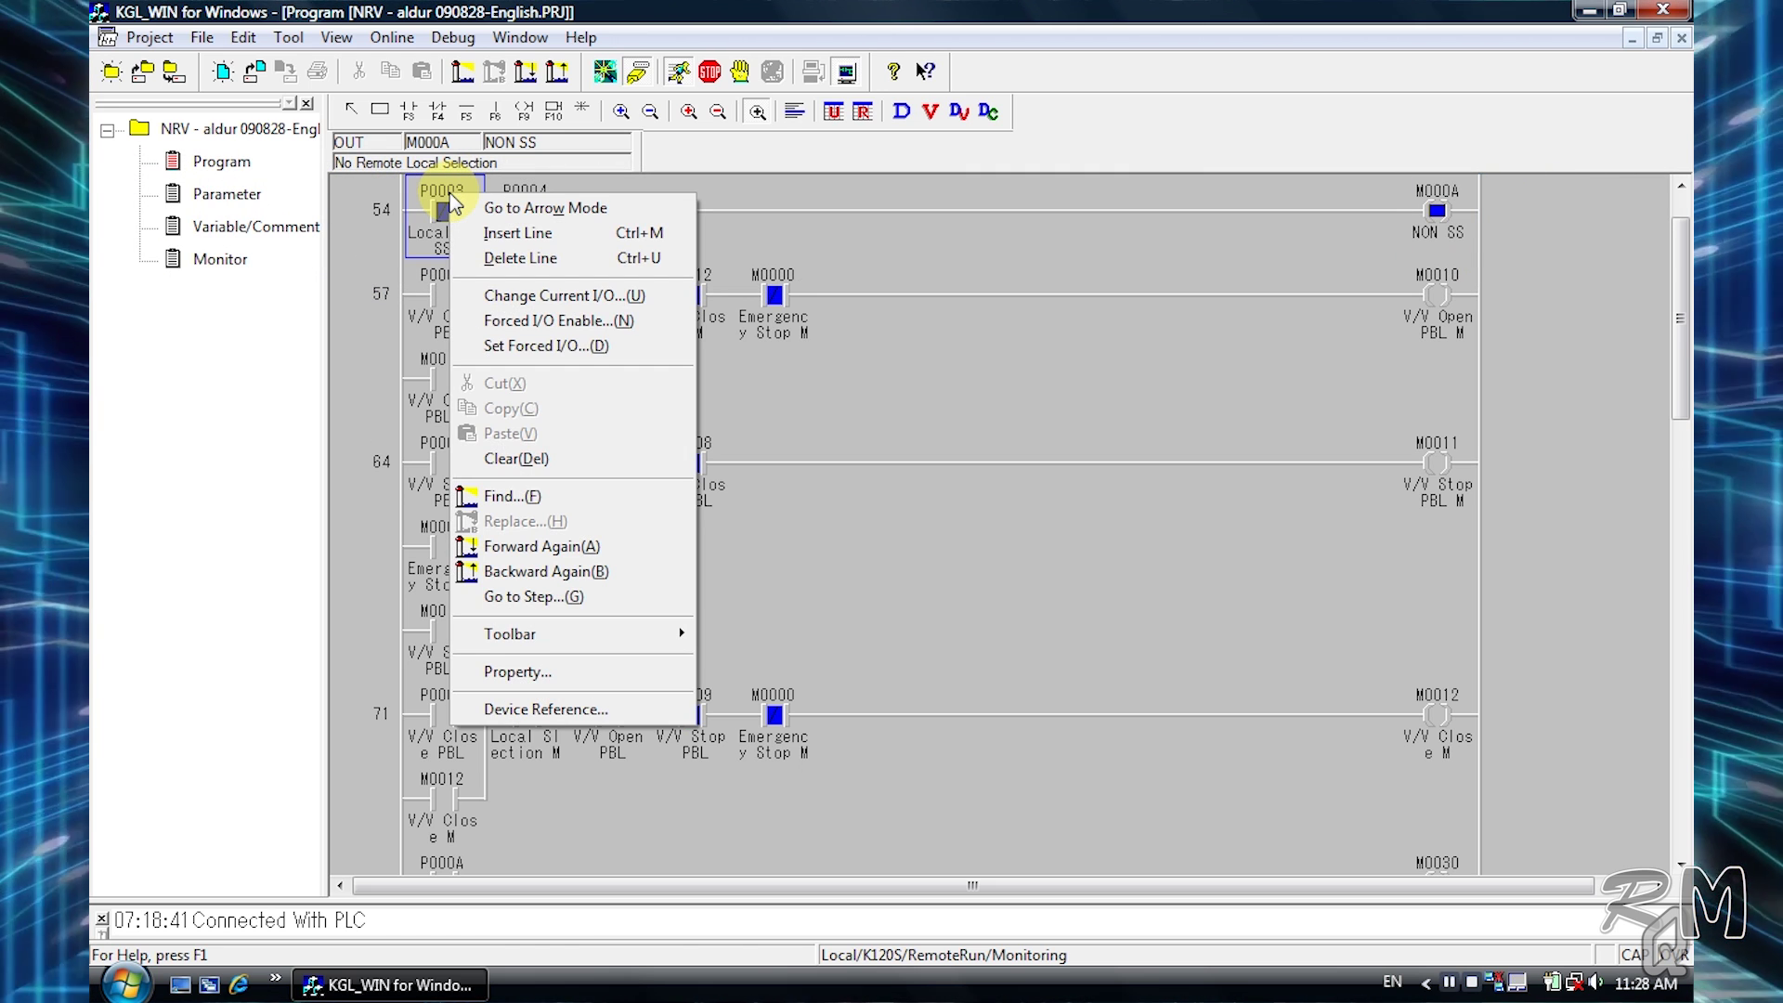
{"action": "left_click", "coordinate": [594, 352]}
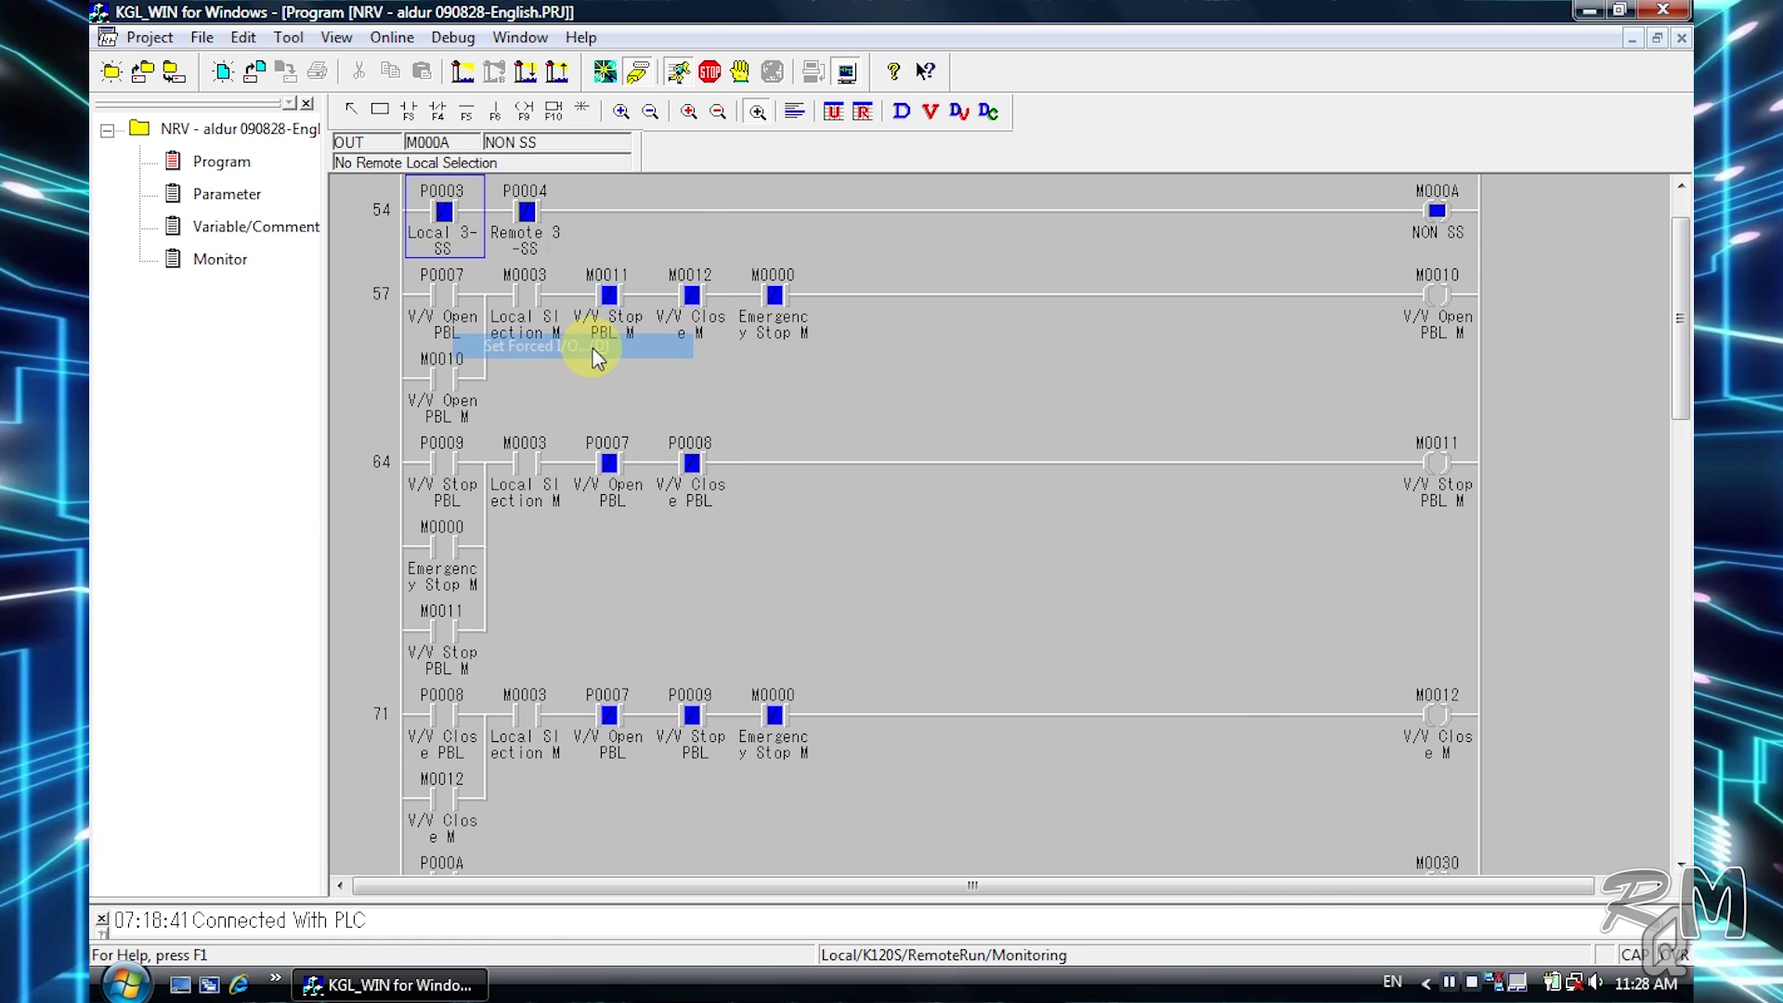
{"action": "double_click", "coordinate": [616, 371]}
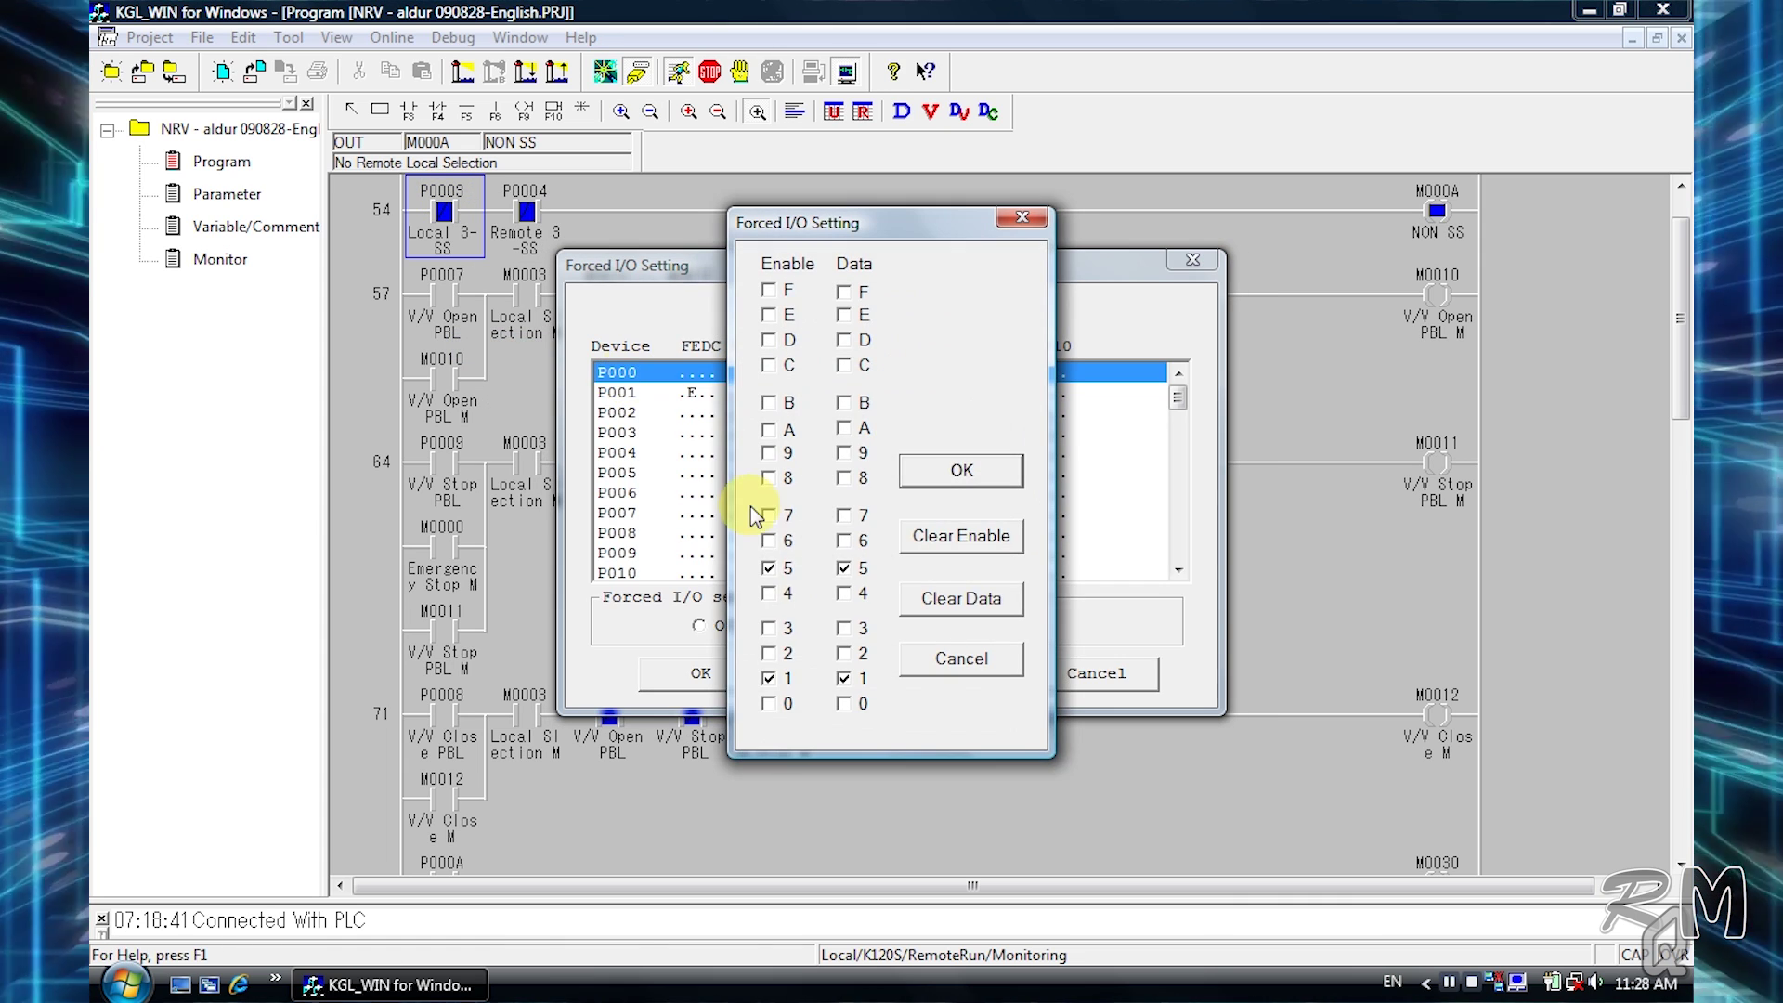
{"action": "left_click", "coordinate": [769, 628]}
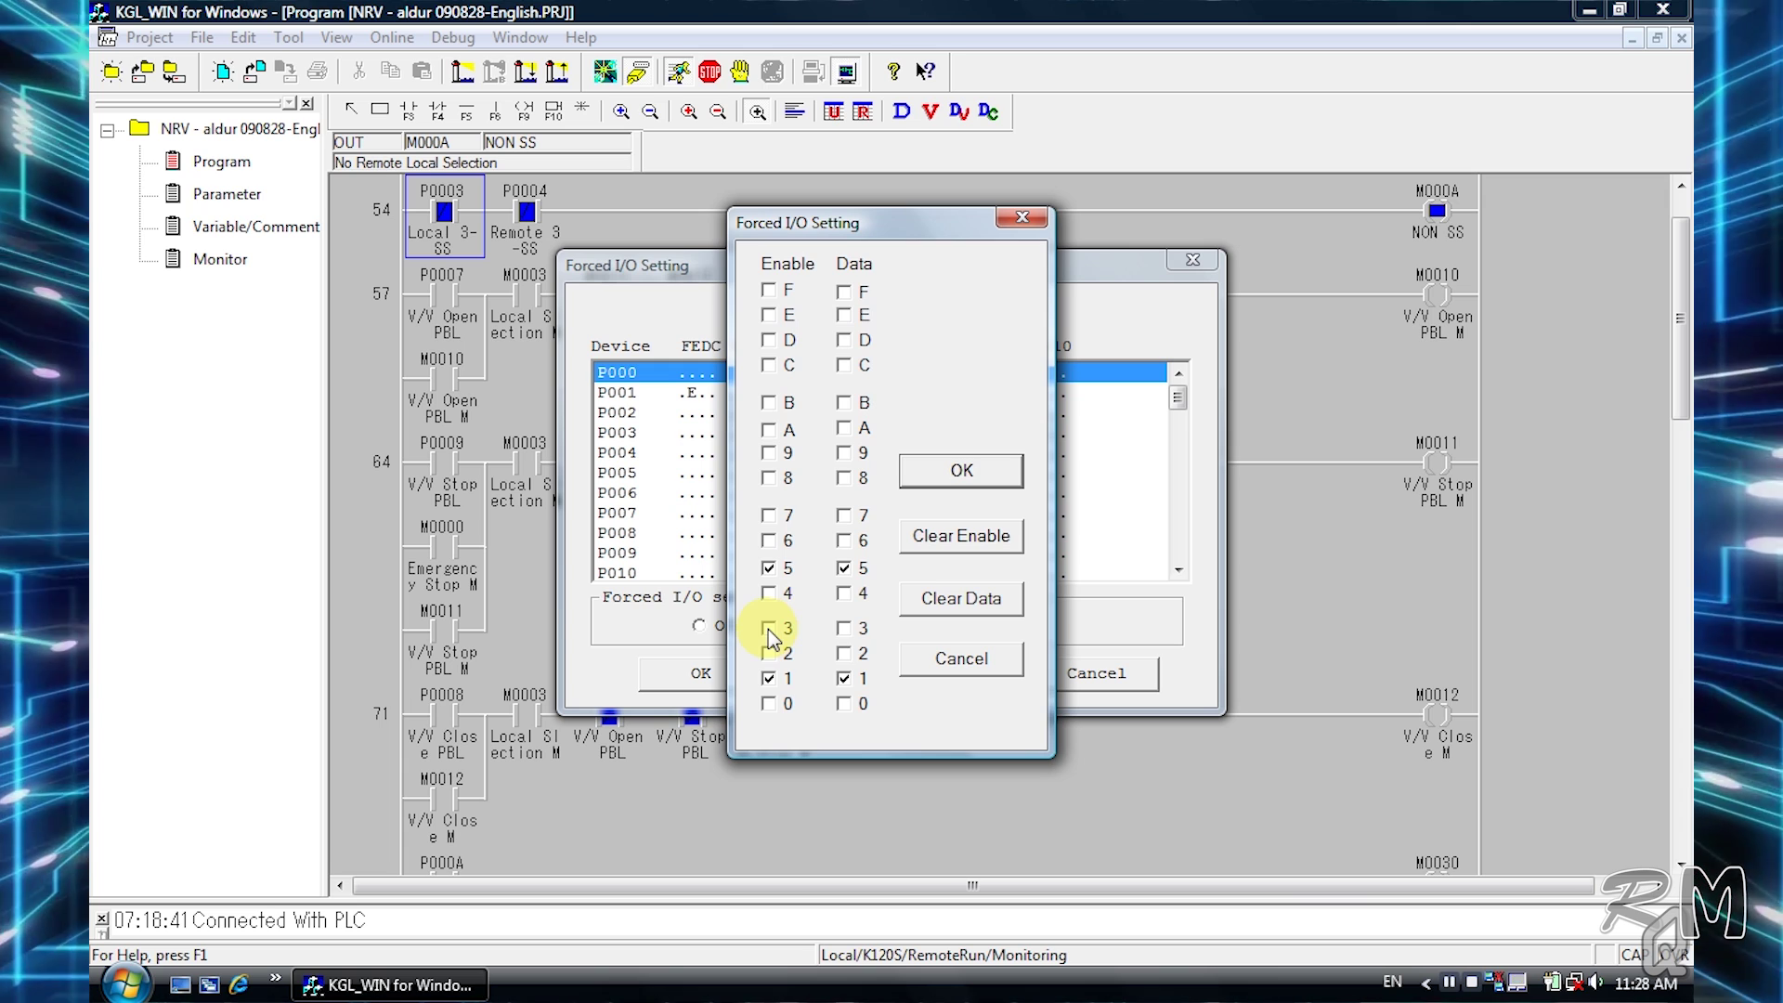
{"action": "left_click", "coordinate": [845, 629]}
{"action": "left_click", "coordinate": [961, 471]}
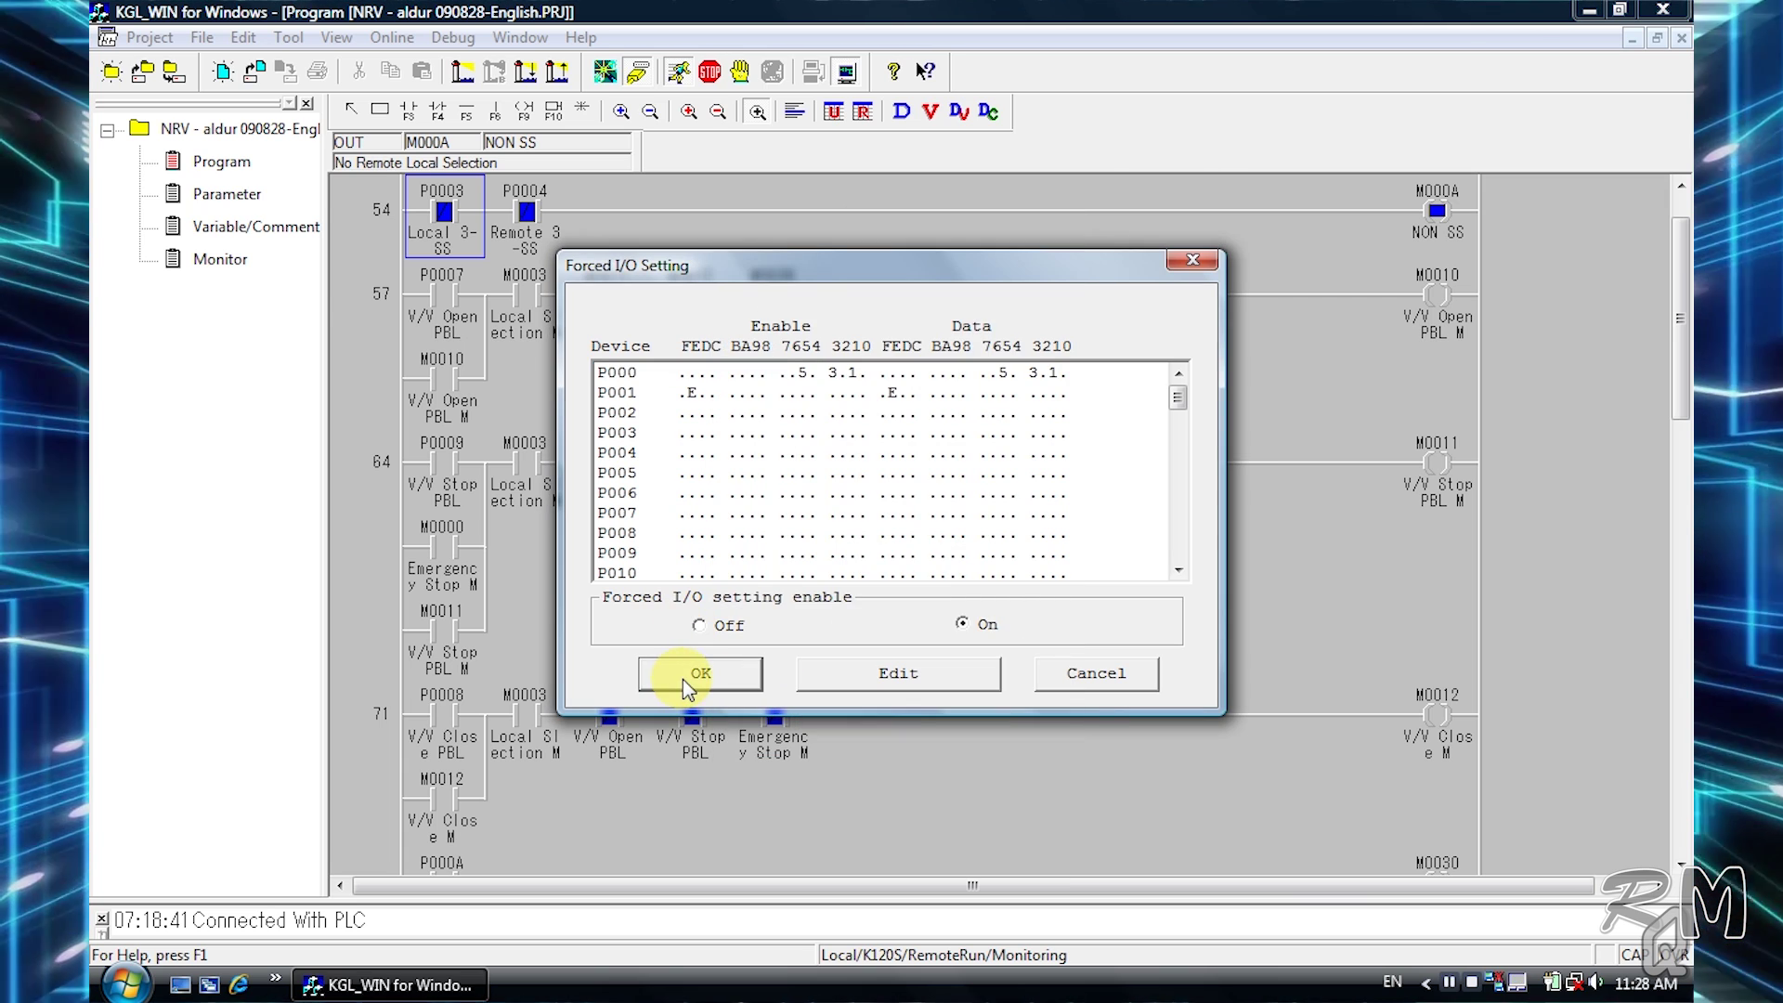
{"action": "left_click", "coordinate": [700, 673]}
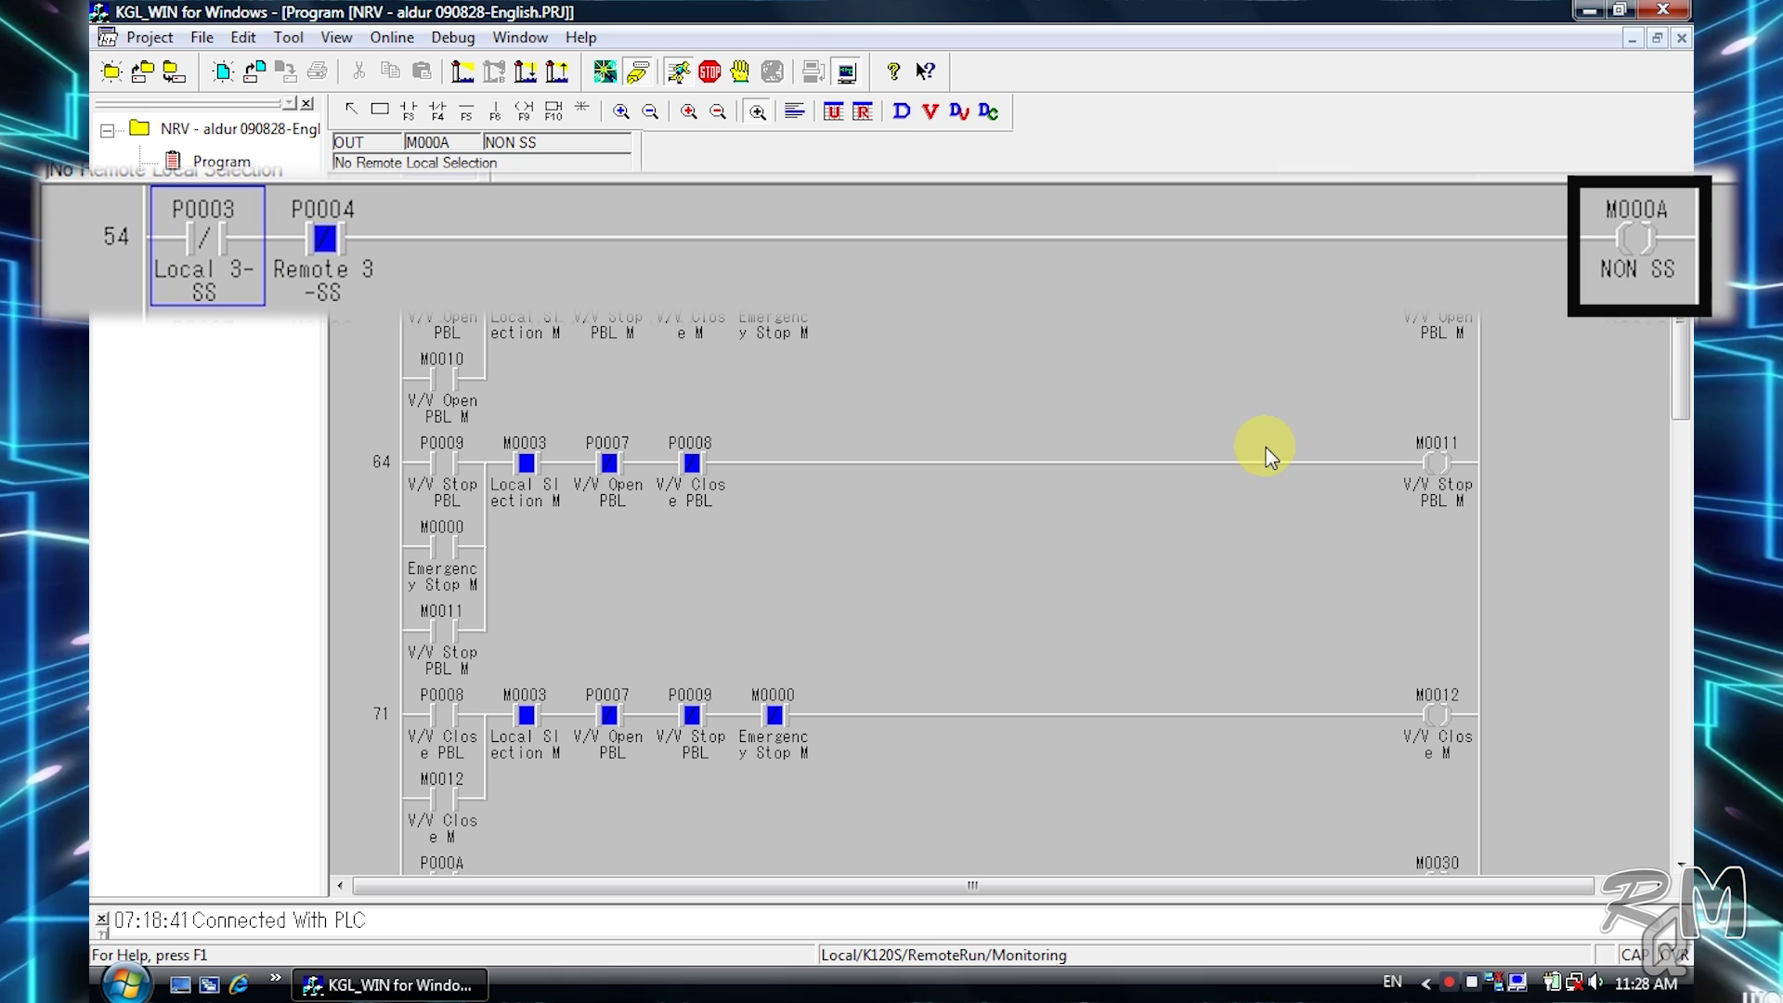
Return to rungs 226 and 228 and inspect the MCS 0 block and the Oil Pump 1 output P0050.
{"action": "left_click", "coordinate": [1680, 864]}
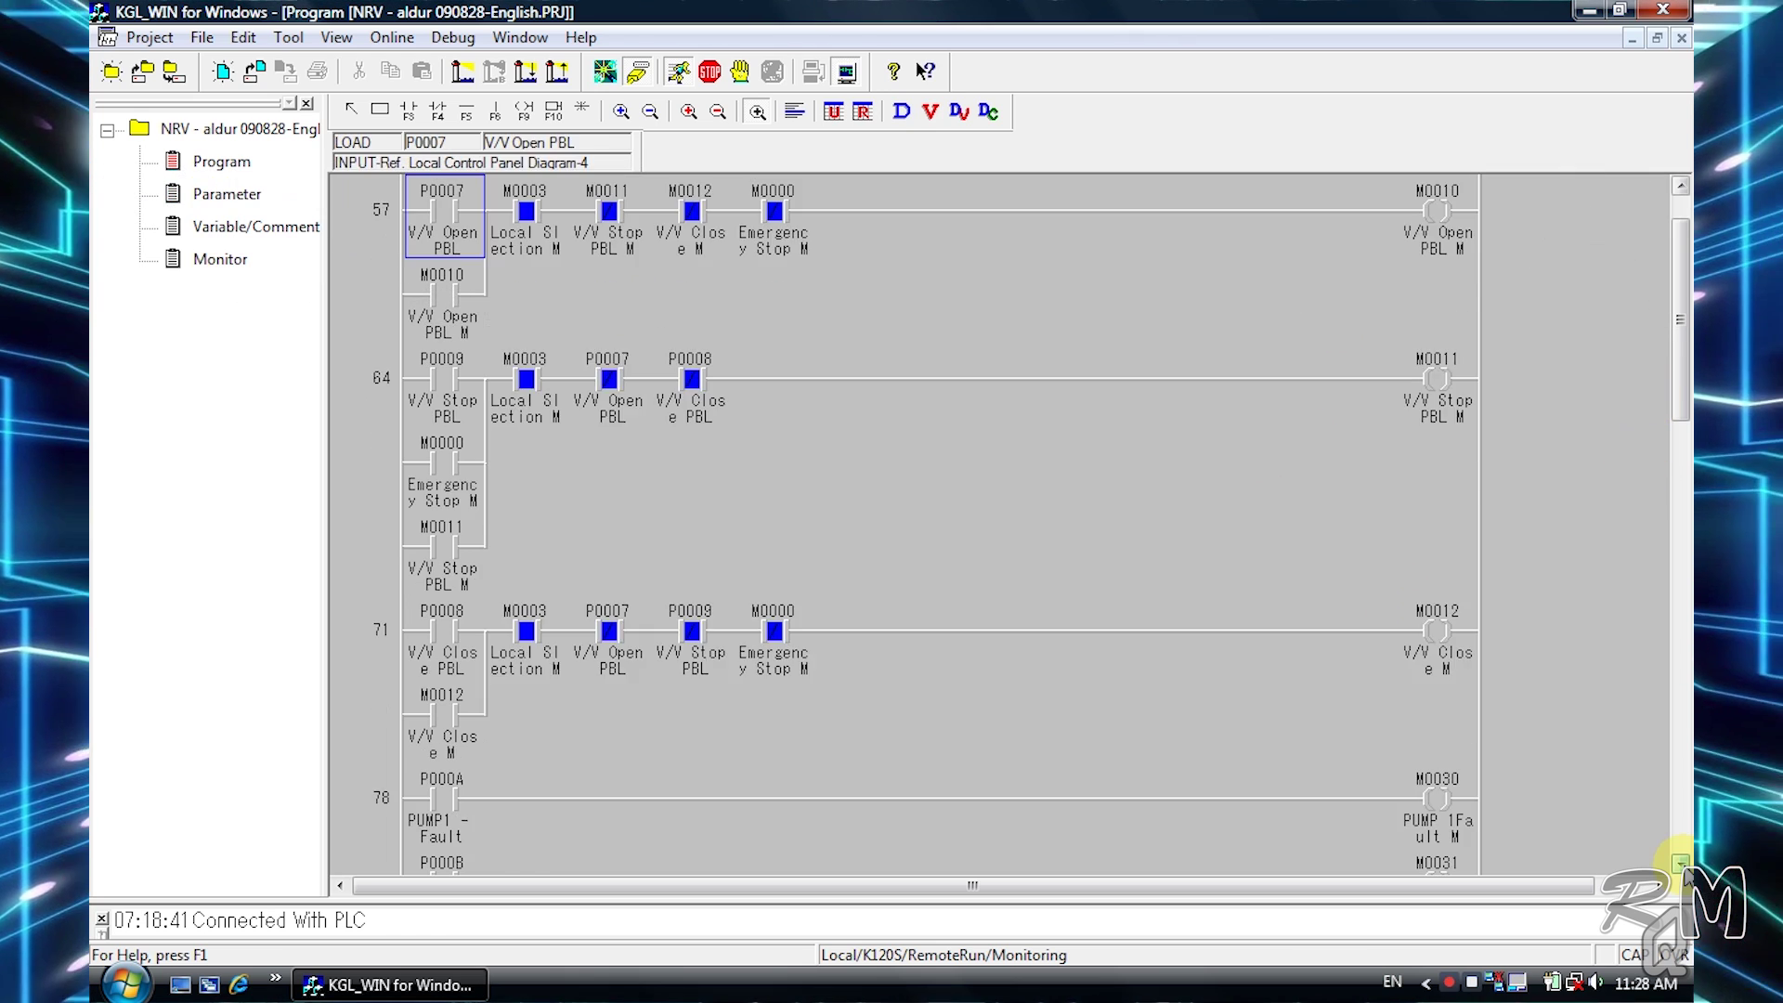
{"action": "left_click_drag", "start_coordinate": [1681, 863], "coordinate": [1681, 863]}
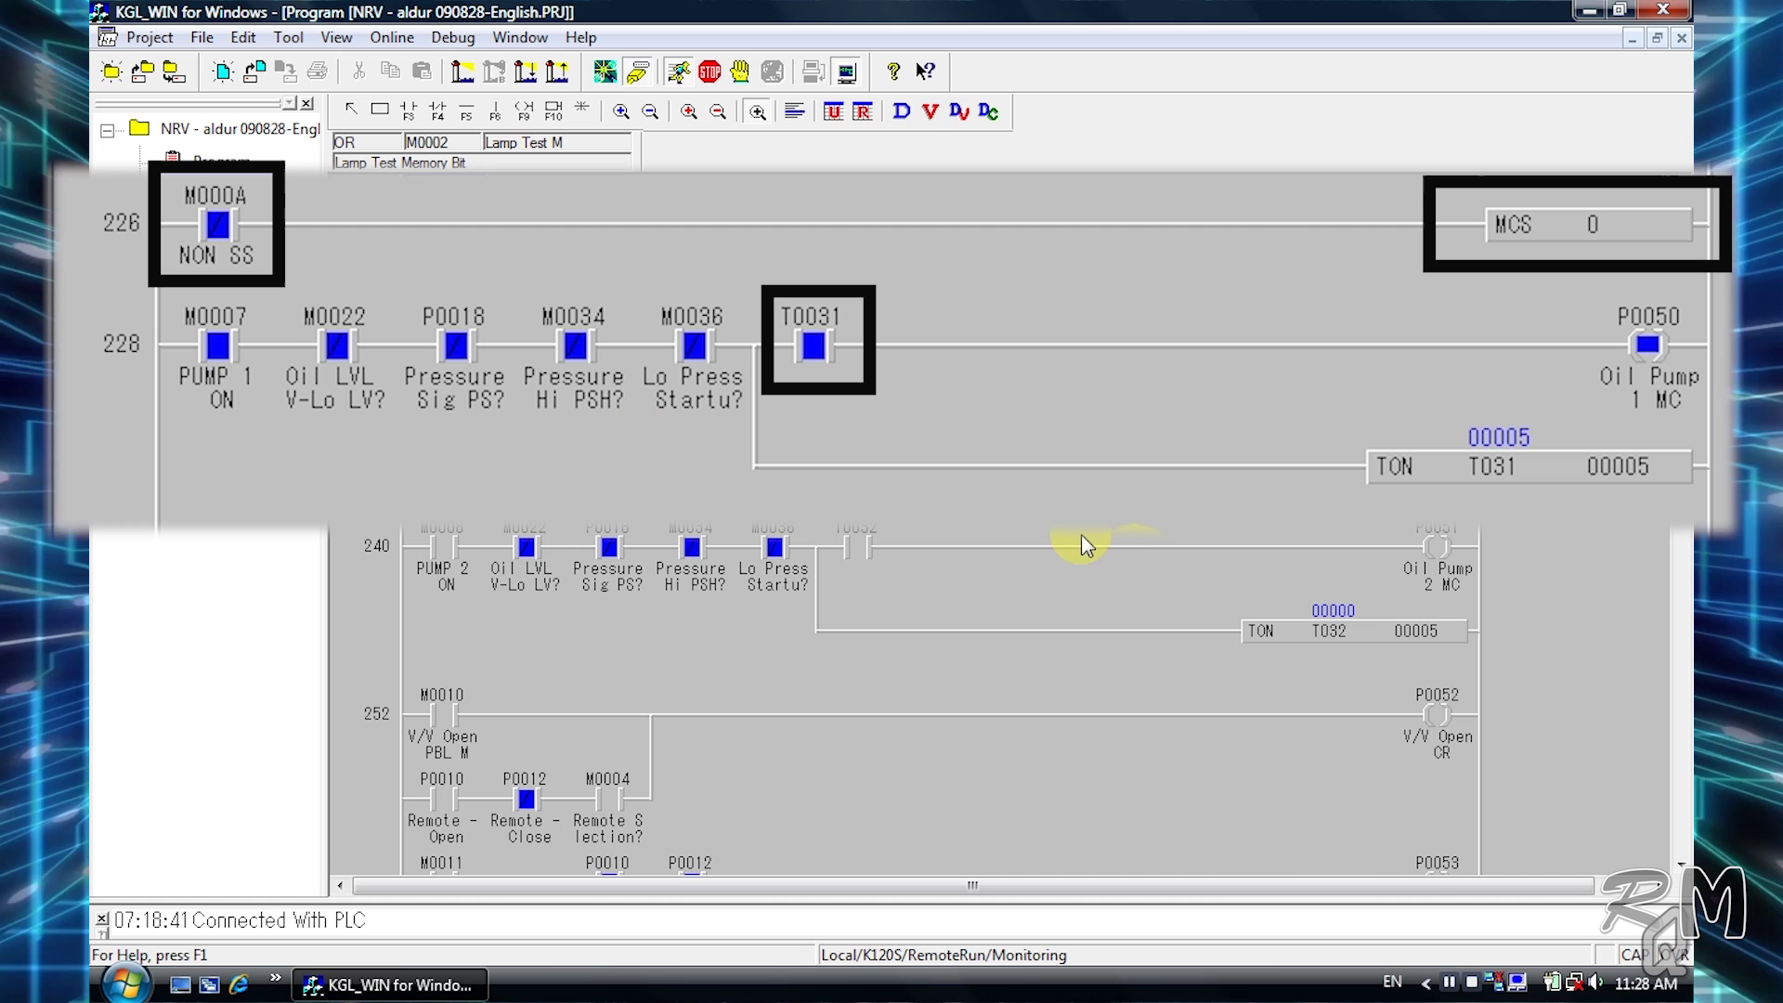
{"action": "left_click", "coordinate": [1648, 358]}
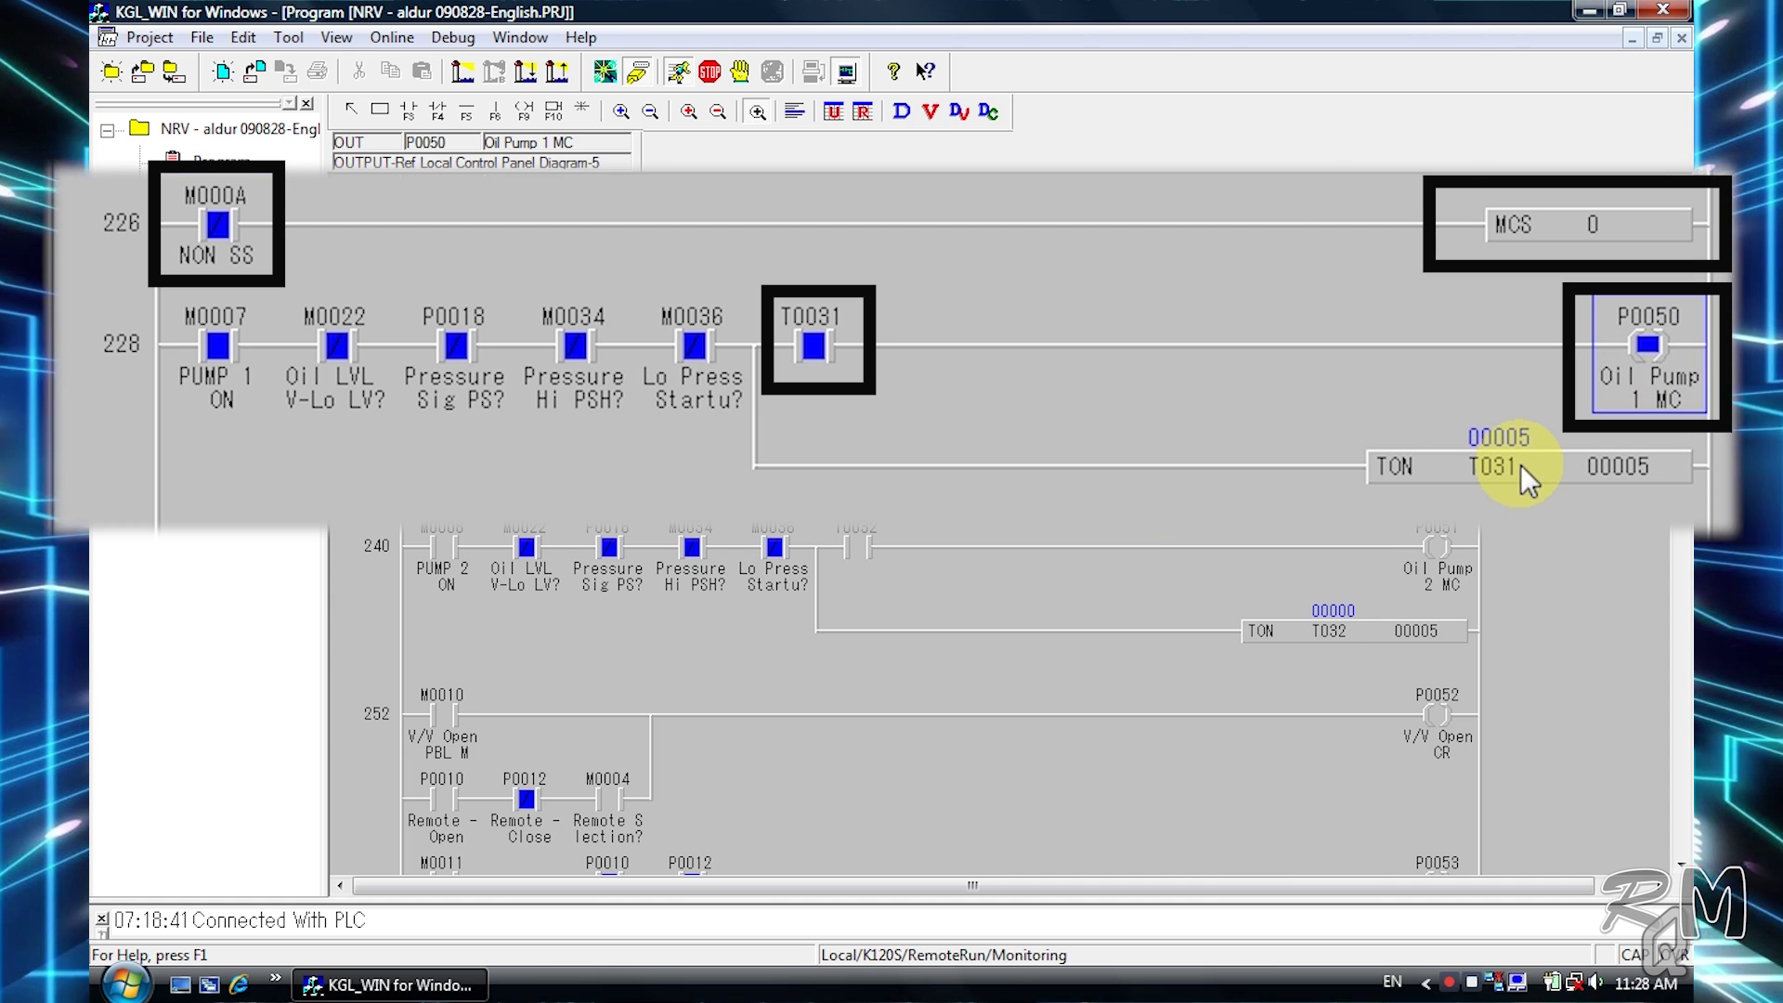
Change the T031 on-delay timer command to TON T031 00400 online and write the edited program to the PLC.
{"action": "left_click", "coordinate": [1359, 460]}
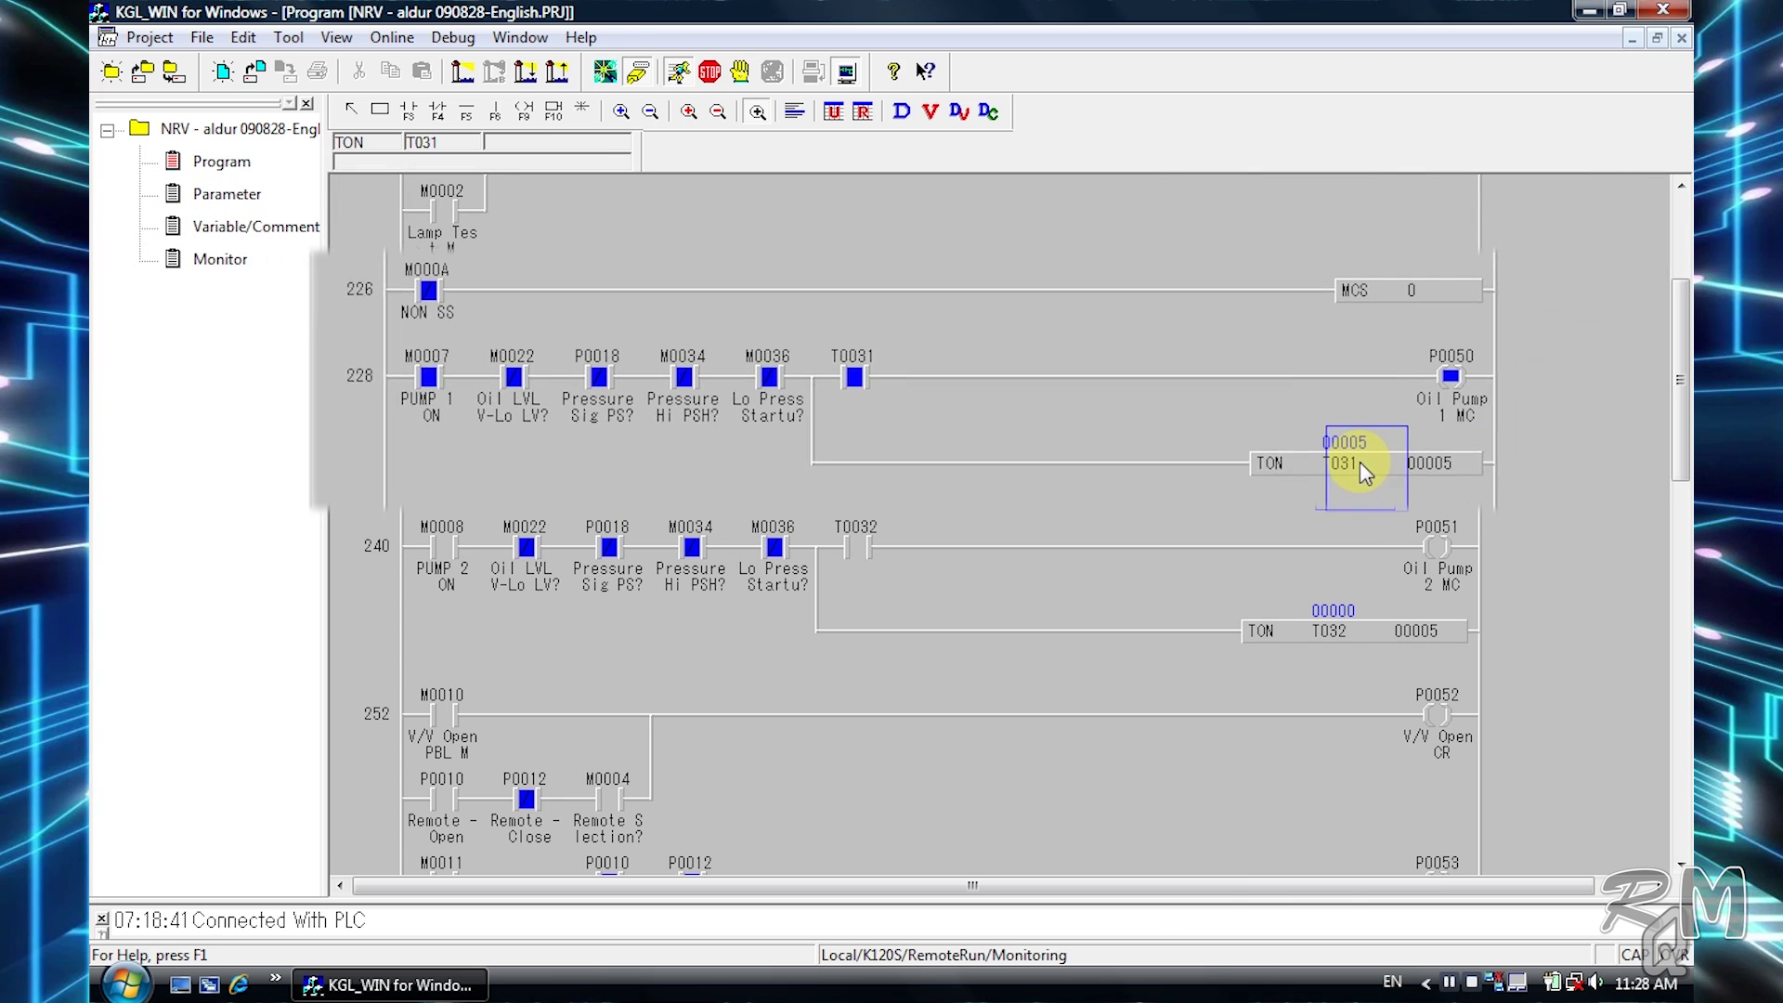
{"action": "double_click", "coordinate": [1348, 460]}
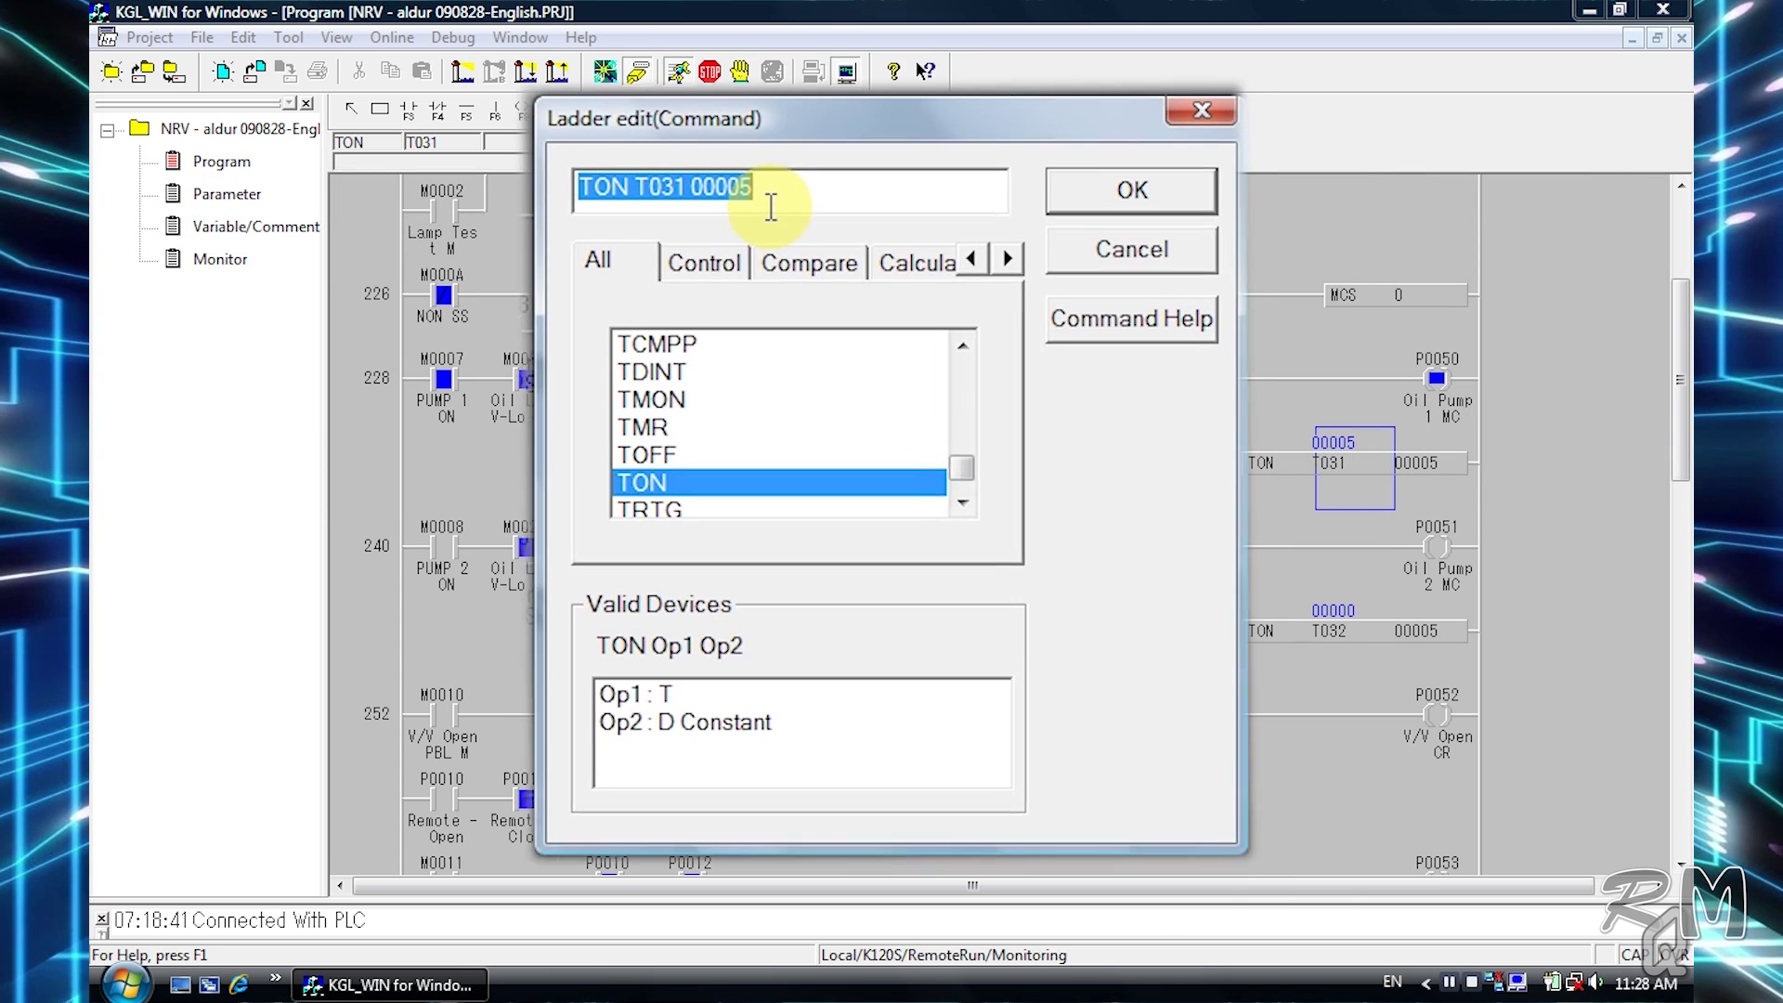
{"action": "left_click", "coordinate": [770, 206]}
{"action": "key", "text": "BackSpace"}
{"action": "key", "text": "BackSpace"}
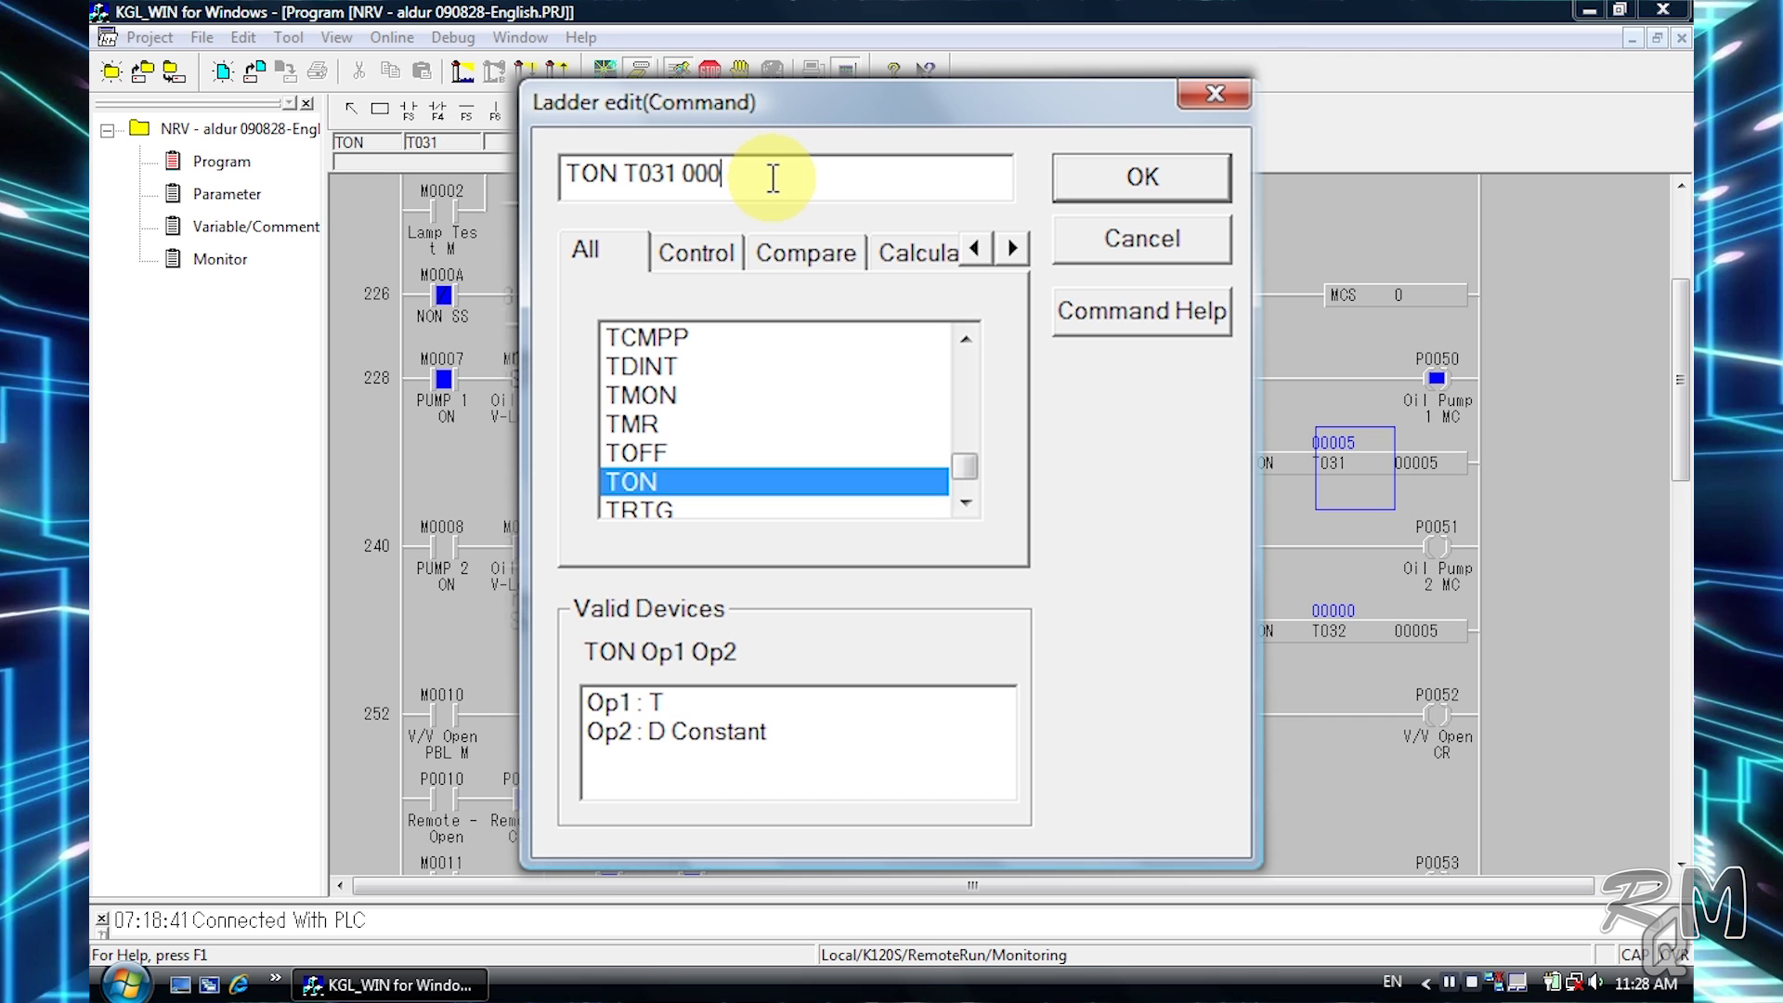
{"action": "key", "text": "BackSpace"}
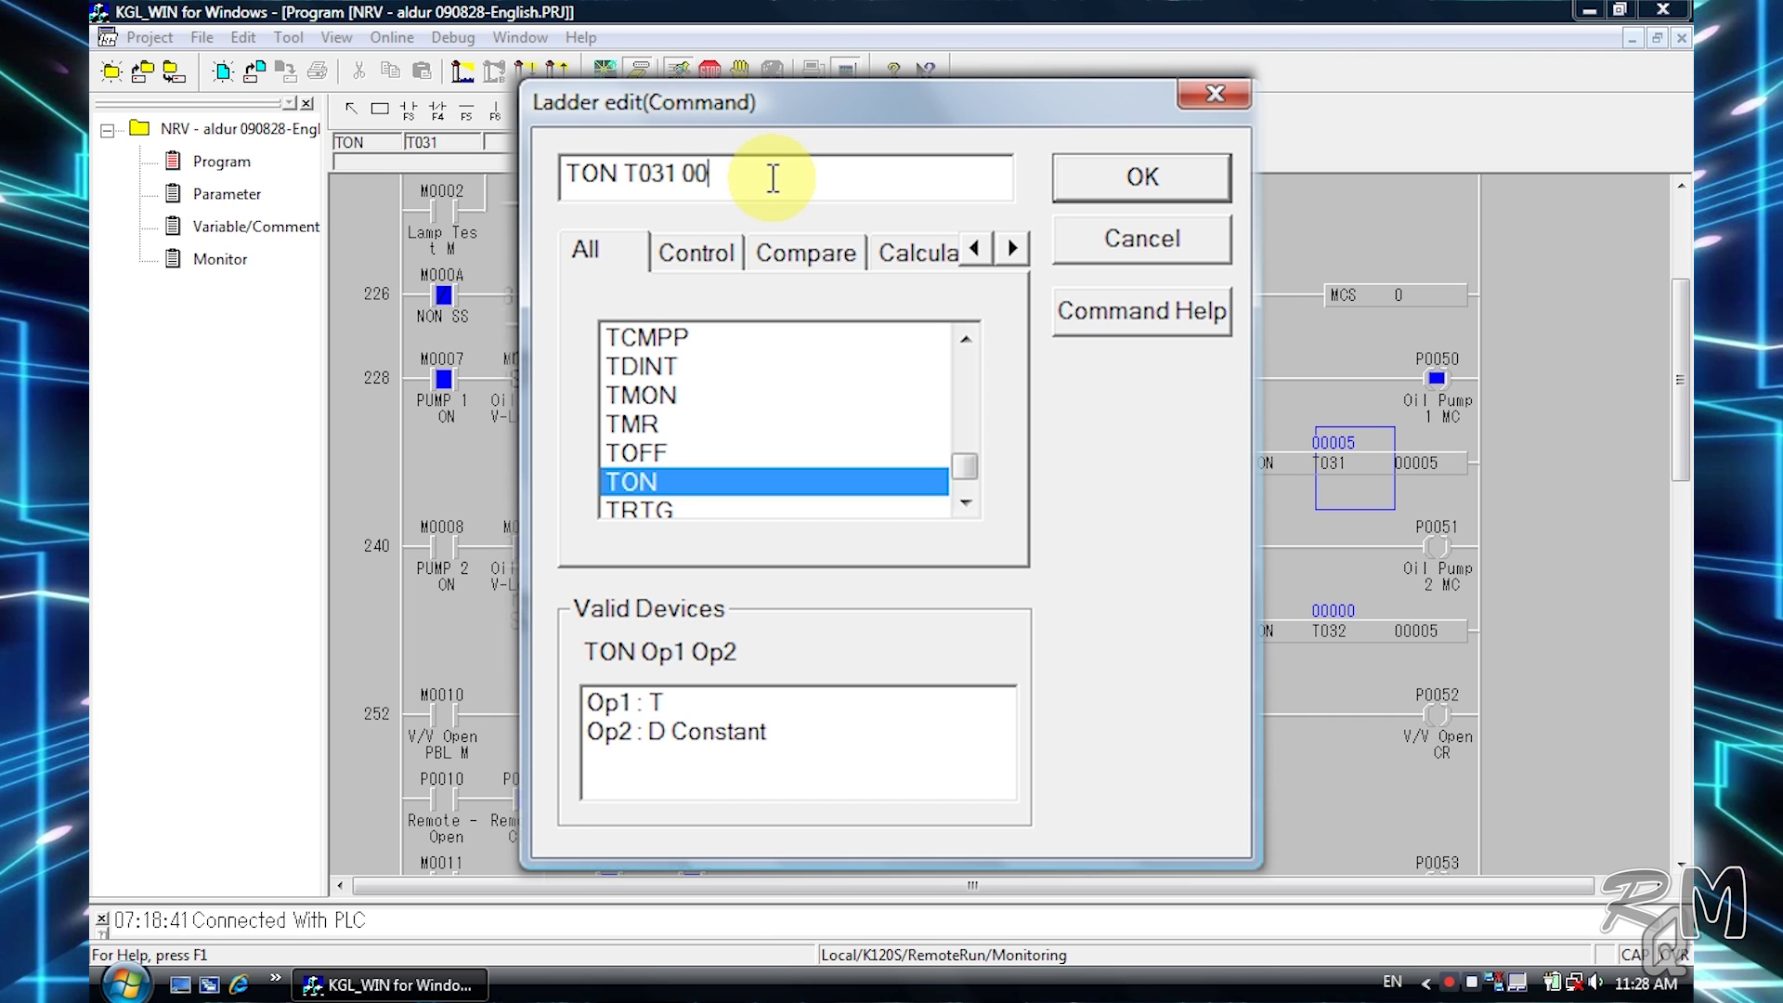
{"action": "type", "text": "400"}
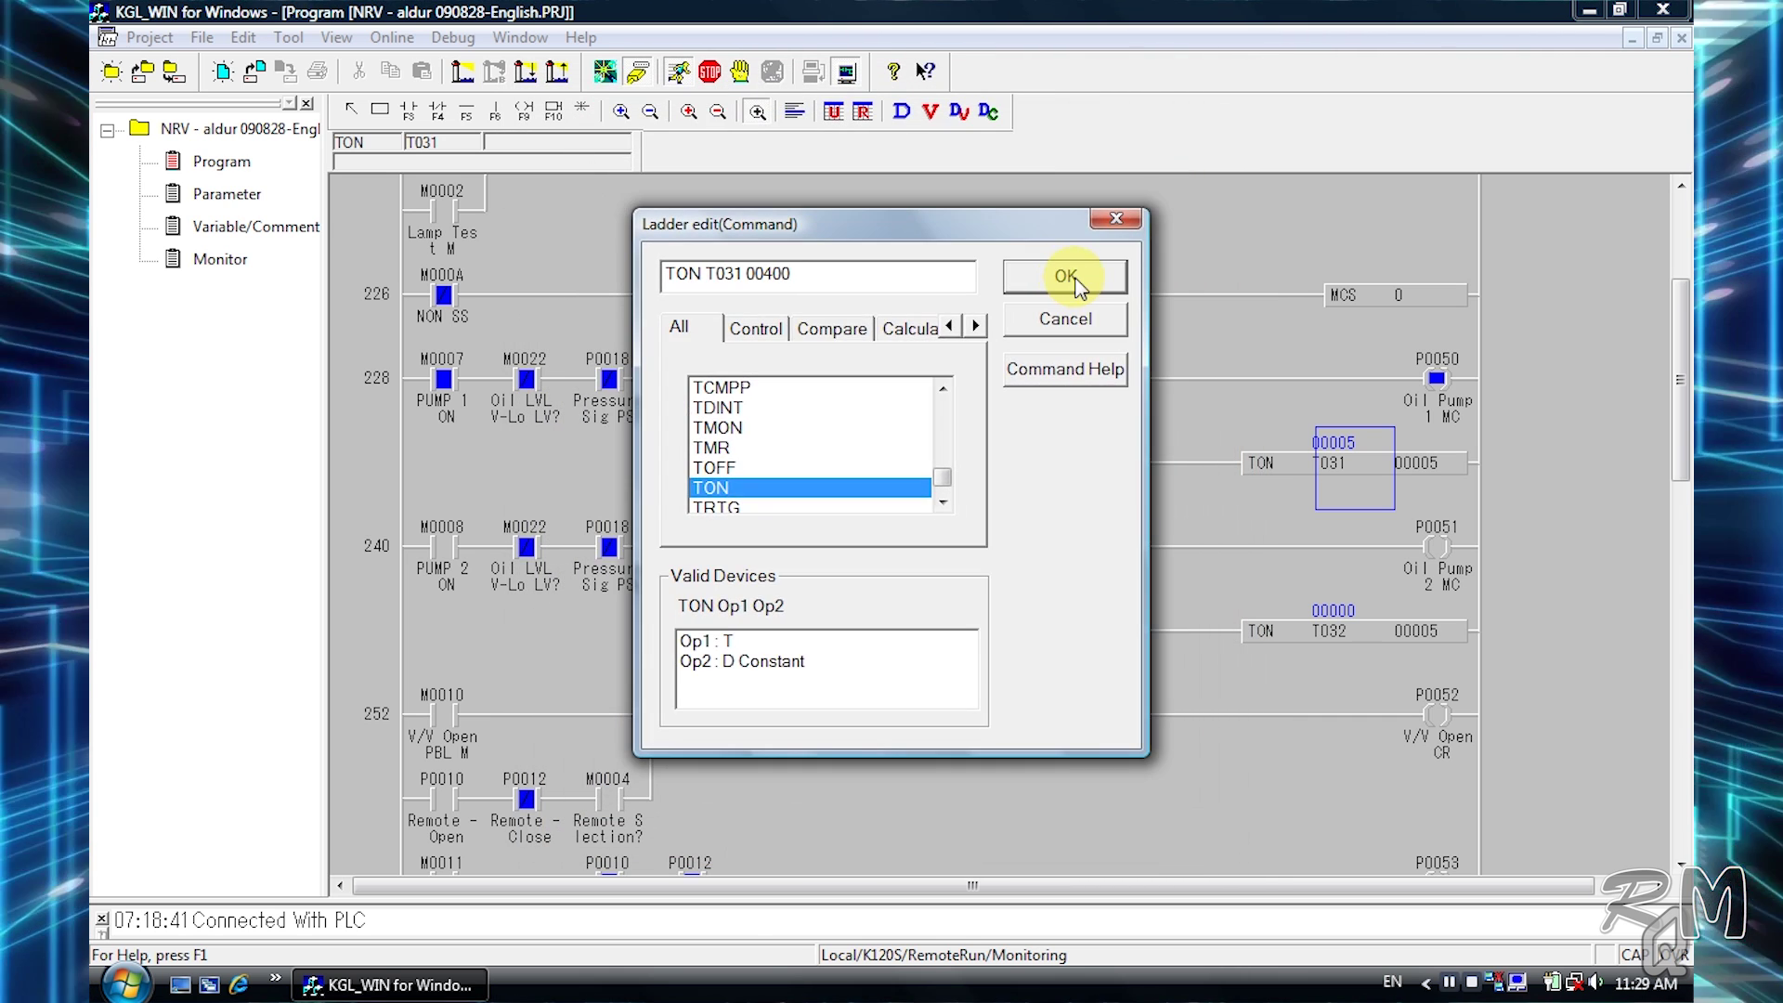
{"action": "left_click", "coordinate": [1068, 277]}
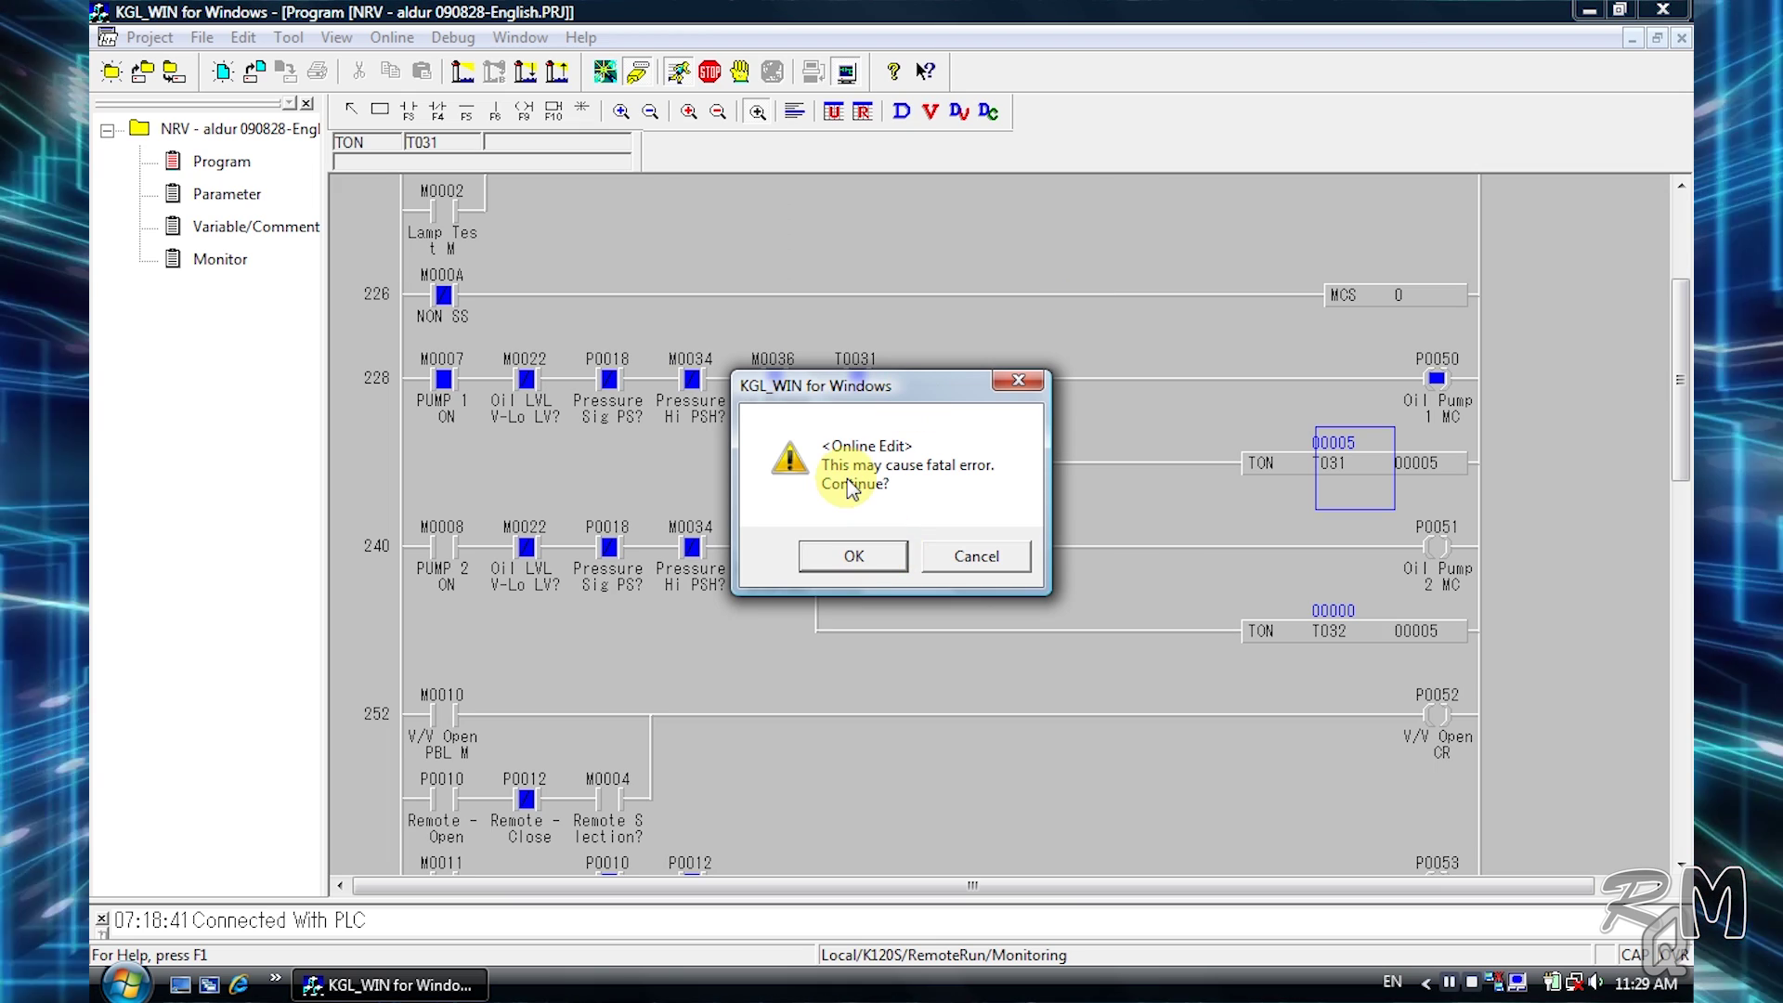
{"action": "left_click", "coordinate": [840, 548]}
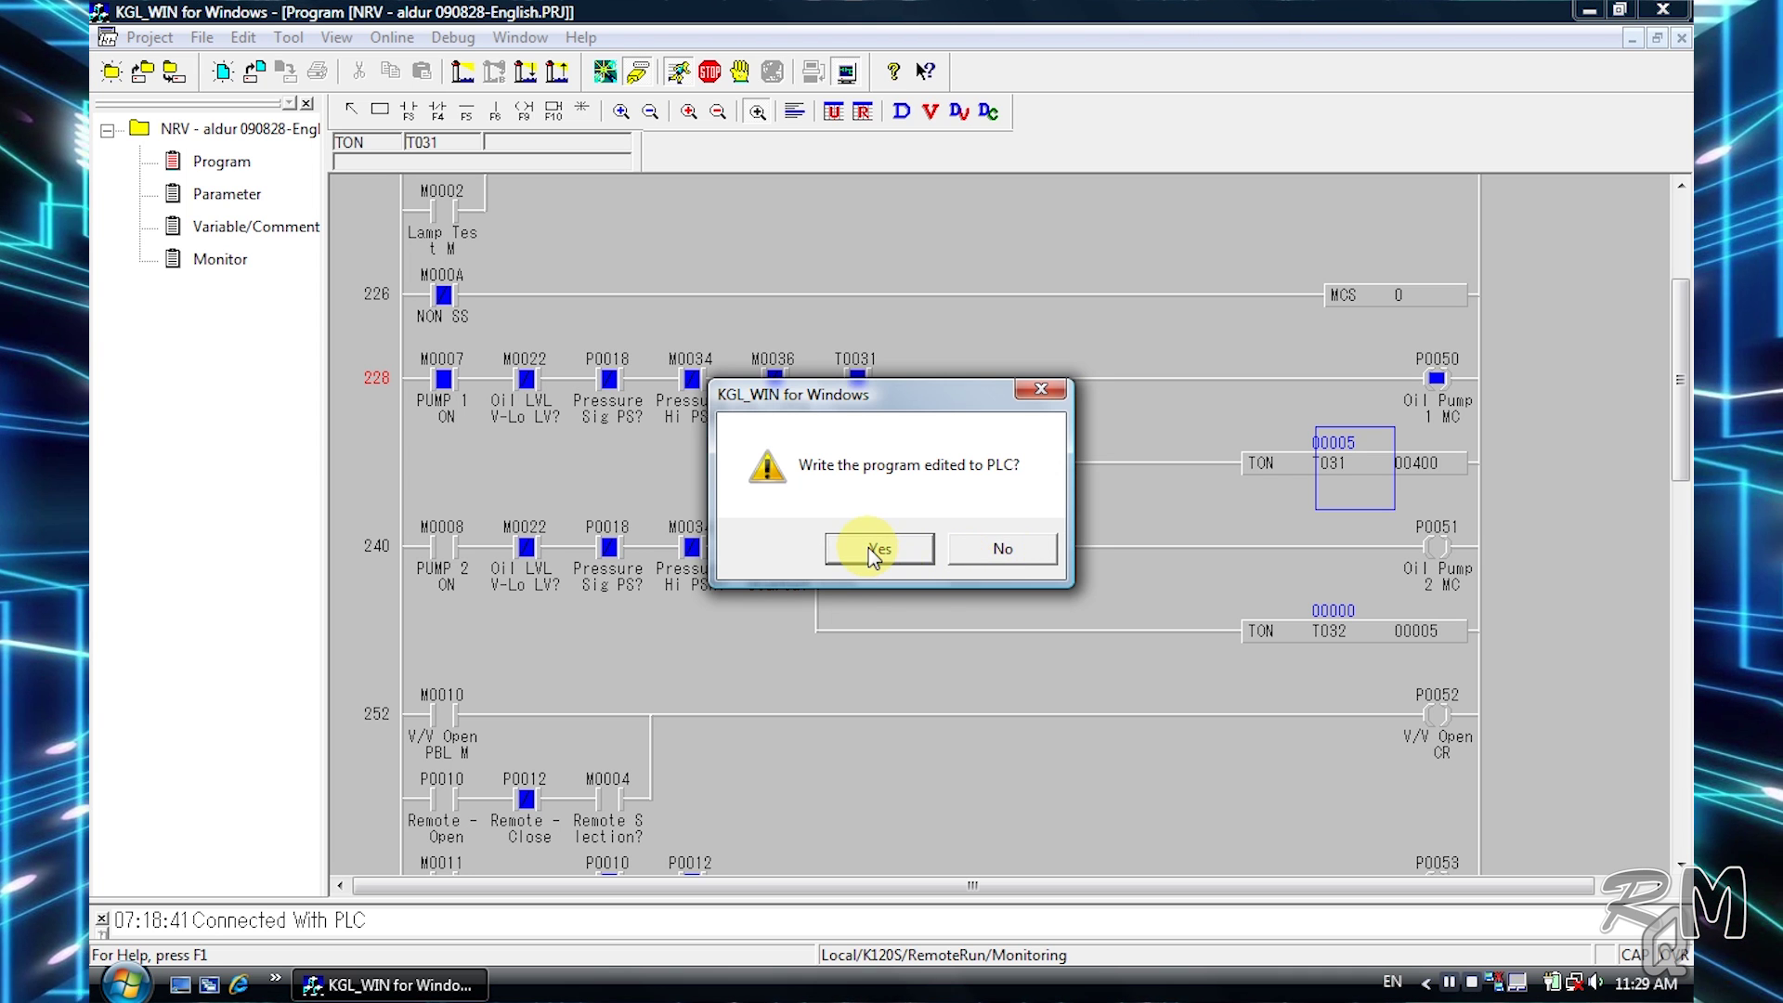
{"action": "left_click", "coordinate": [858, 548]}
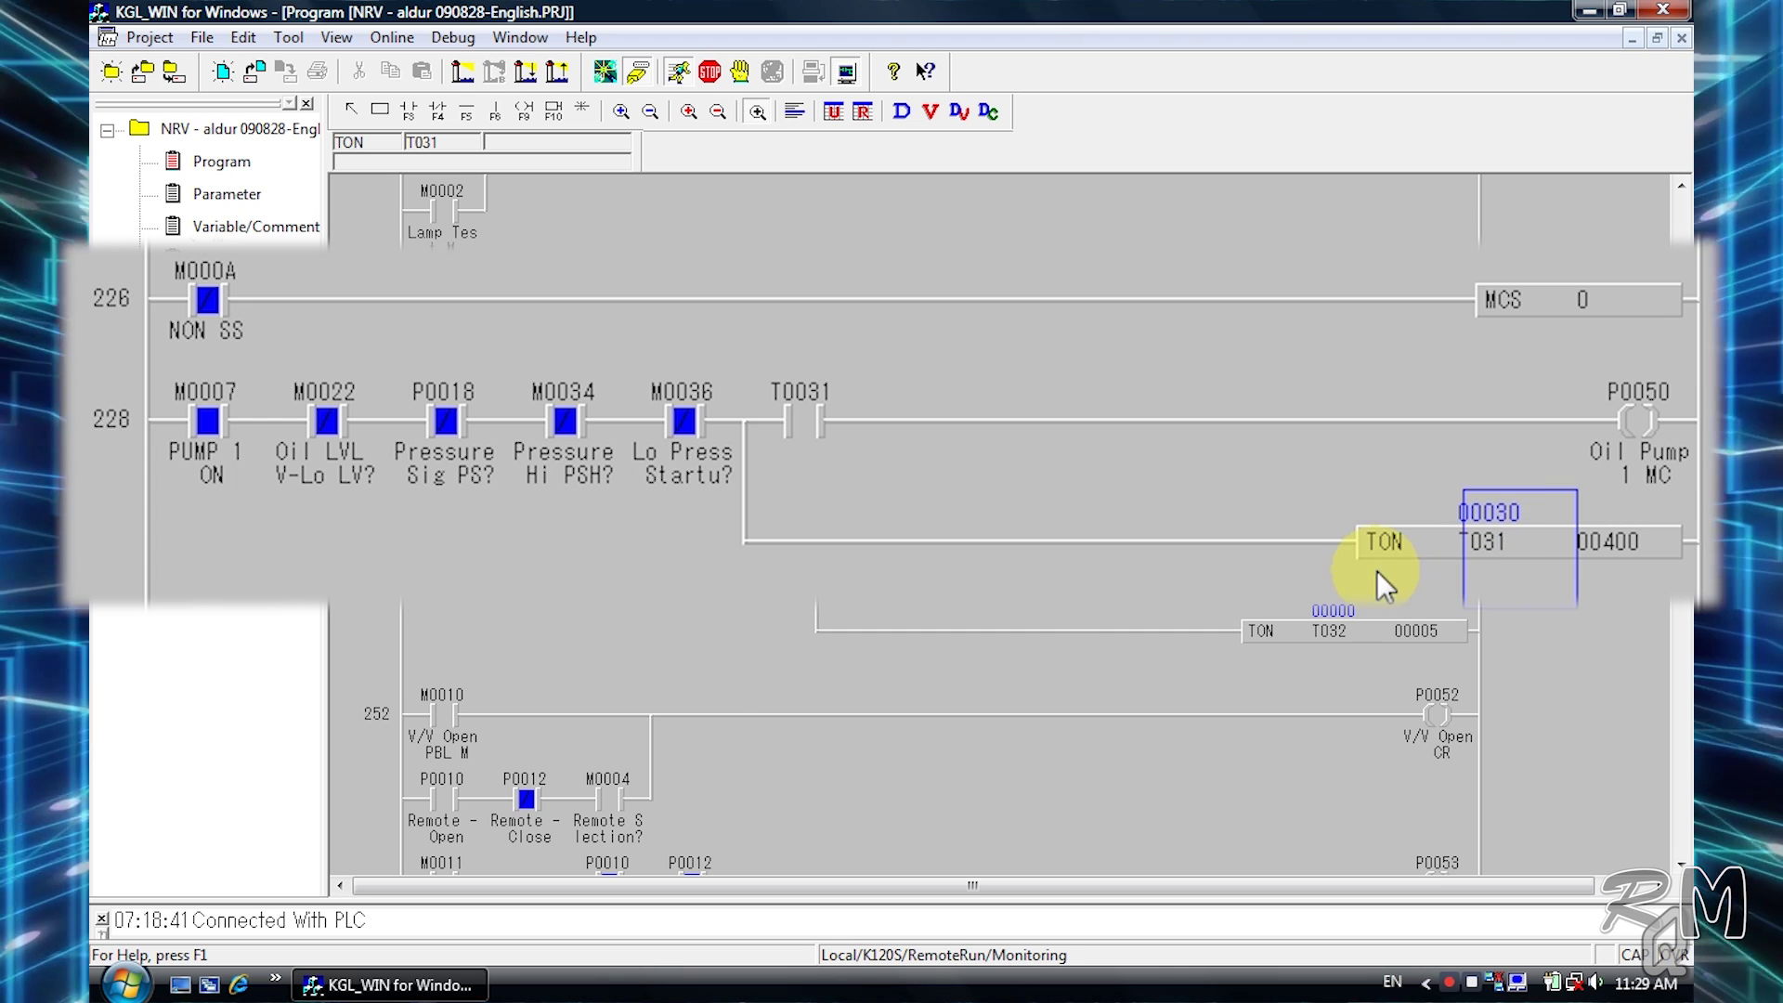
Check the timer boundary ranges in the project's basic parameters, then reopen the ladder program.
{"action": "left_click", "coordinate": [1374, 541]}
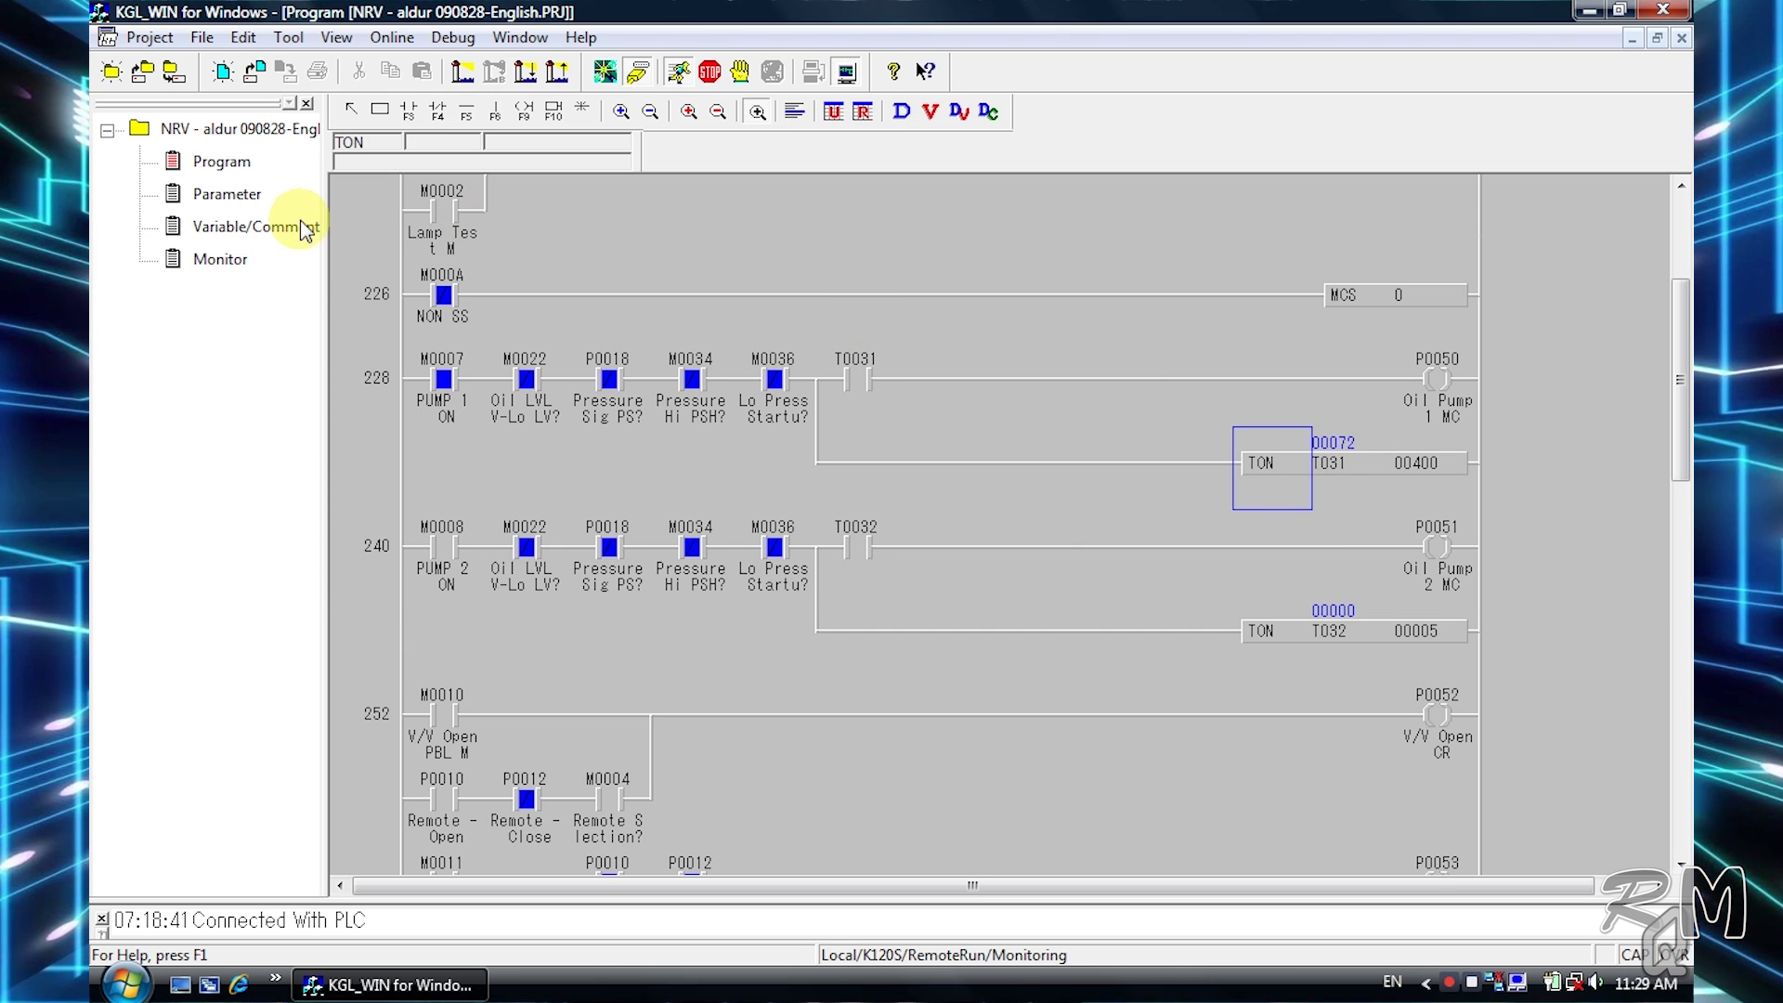
{"action": "left_click", "coordinate": [245, 196]}
{"action": "double_click", "coordinate": [245, 195]}
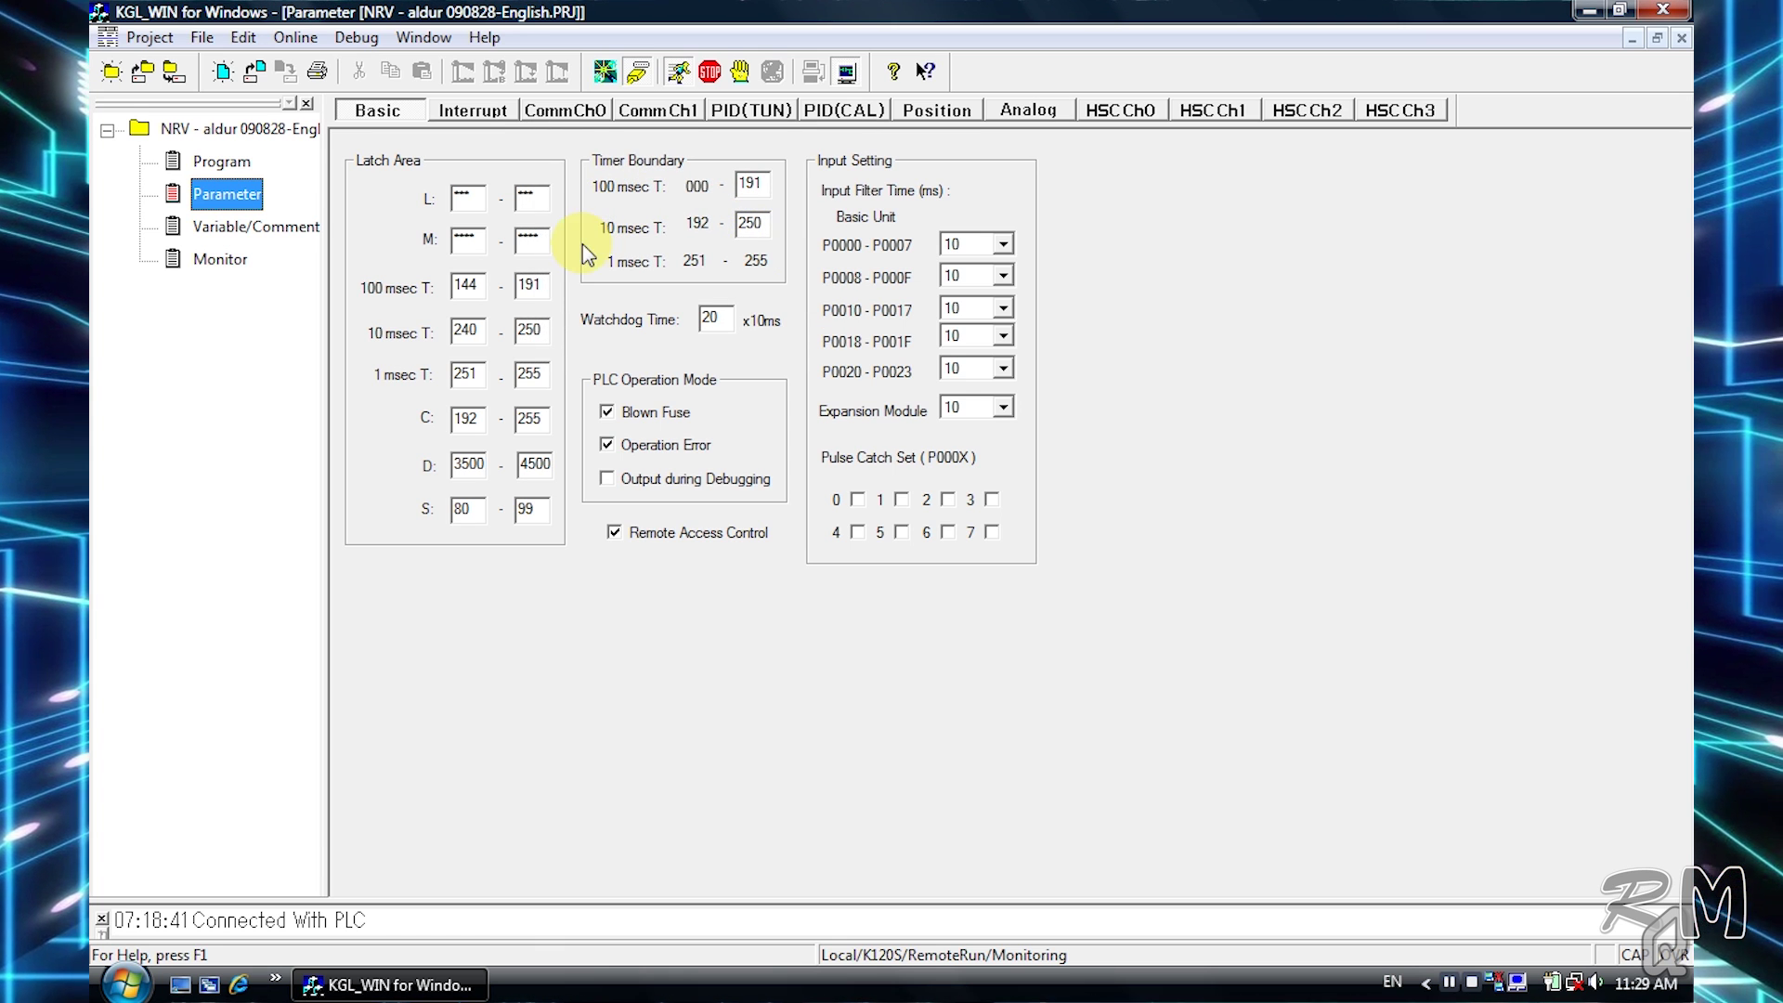
{"action": "double_click", "coordinate": [240, 165]}
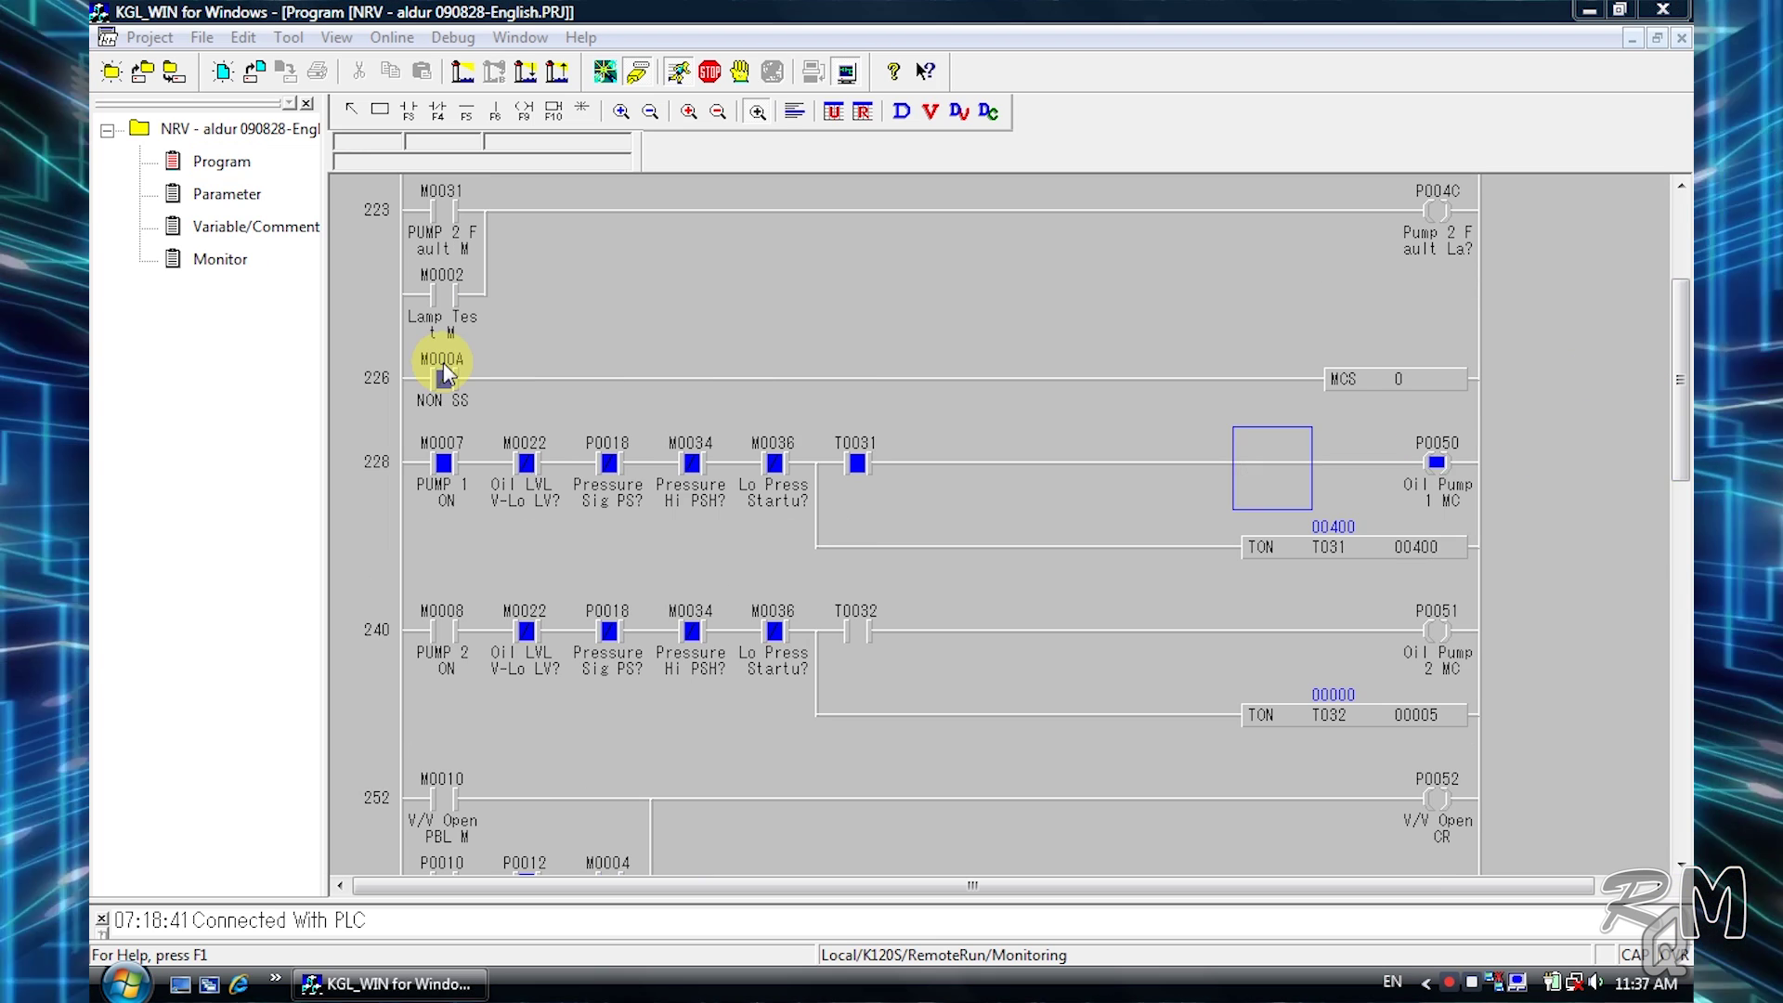
Trace the NON SS contact M000A from rung 226 back to its output coil using its device references.
{"action": "right_click", "coordinate": [446, 367]}
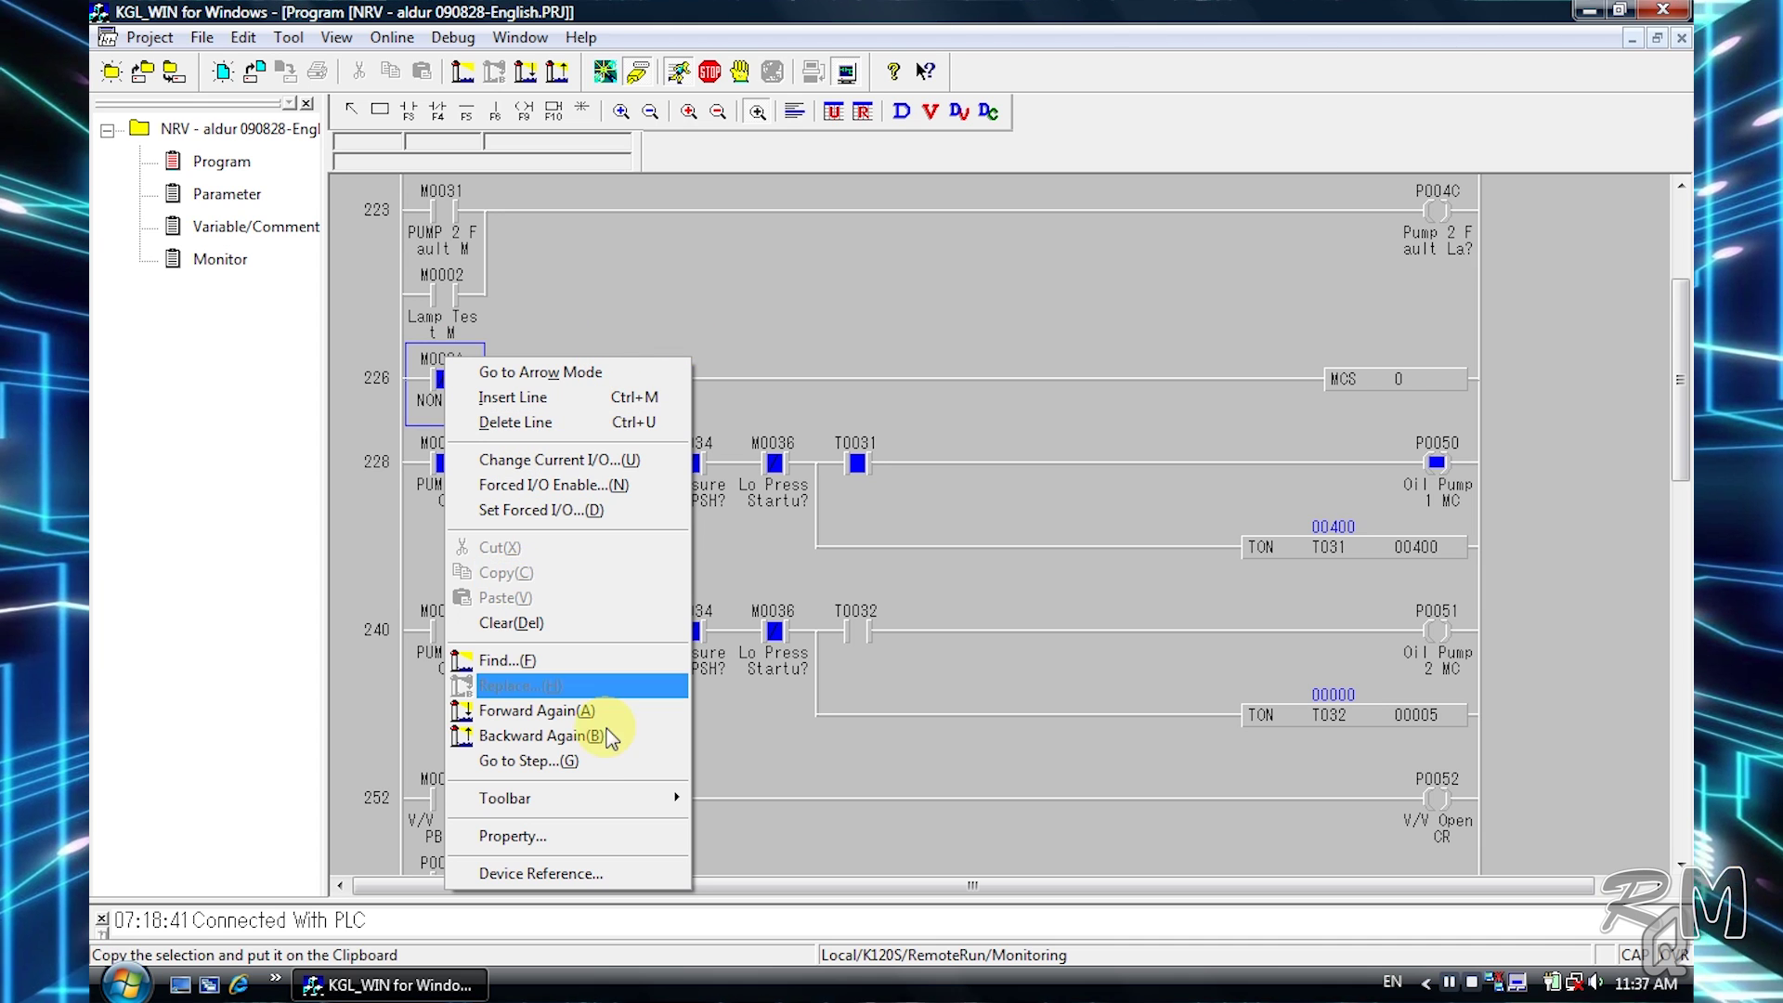
{"action": "left_click", "coordinate": [554, 873]}
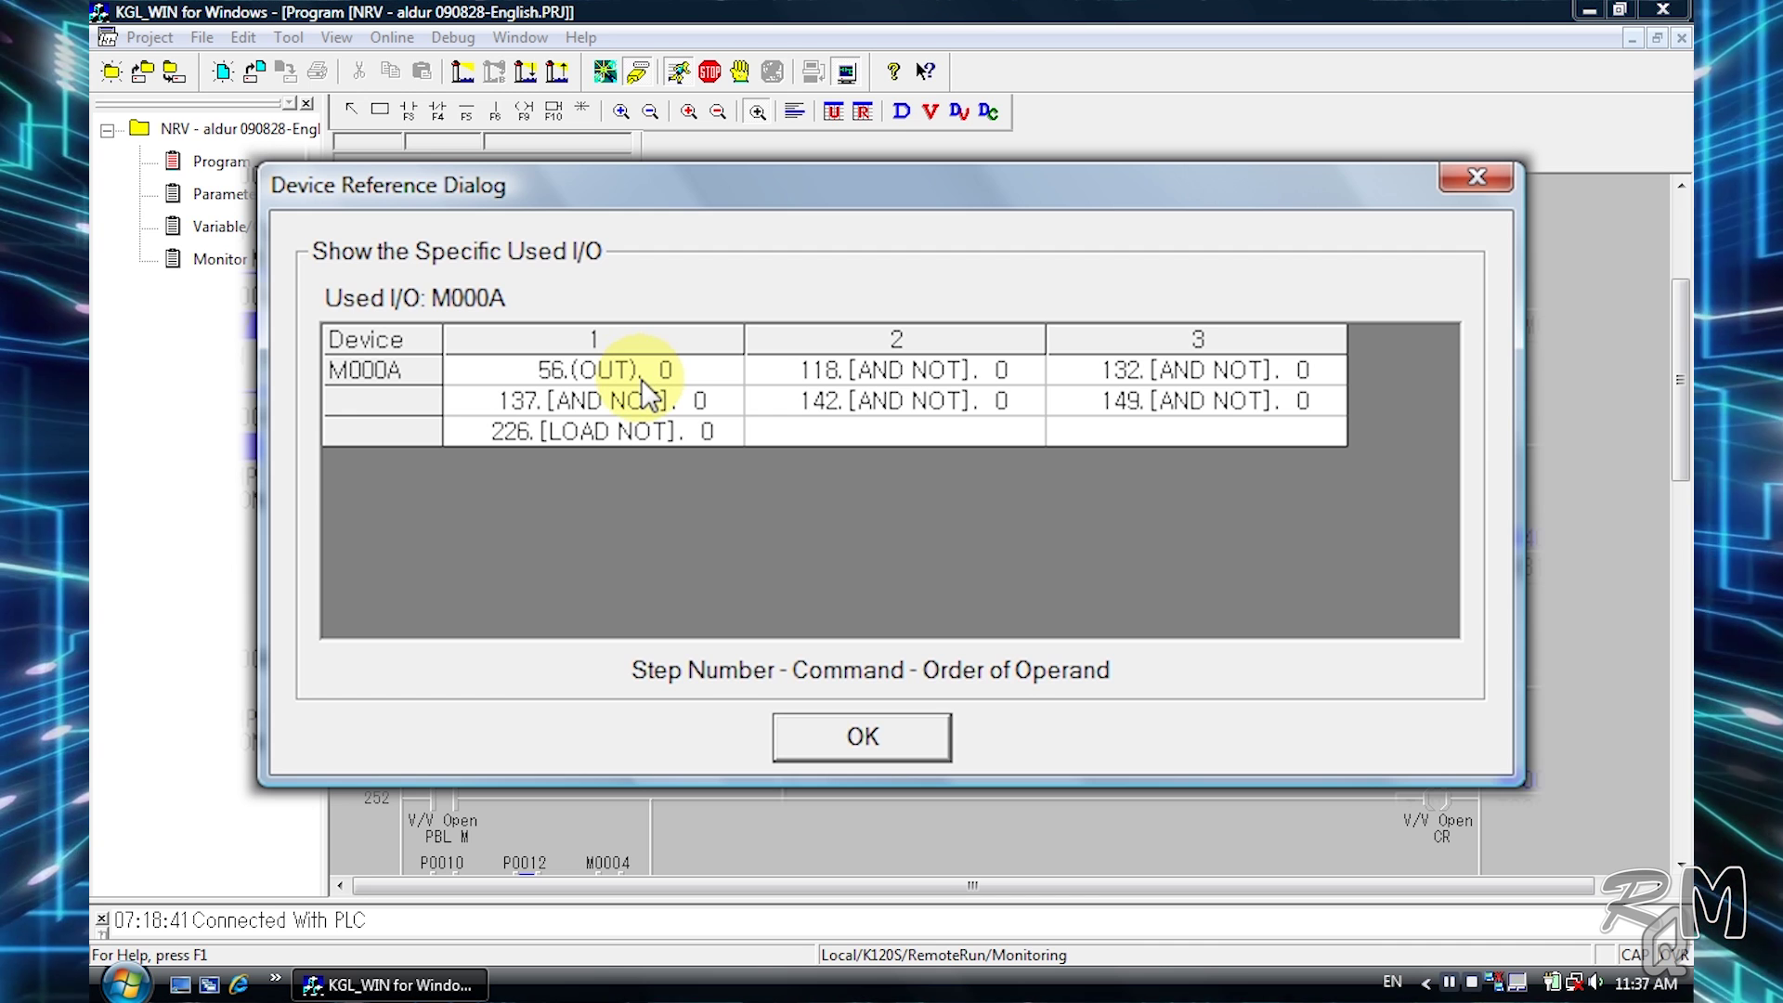
{"action": "double_click", "coordinate": [641, 379]}
Remove the force on P0003 by clearing enable and data bit 3 of P000, and inspect timer T031 at rung 228.
{"action": "right_click", "coordinate": [740, 243]}
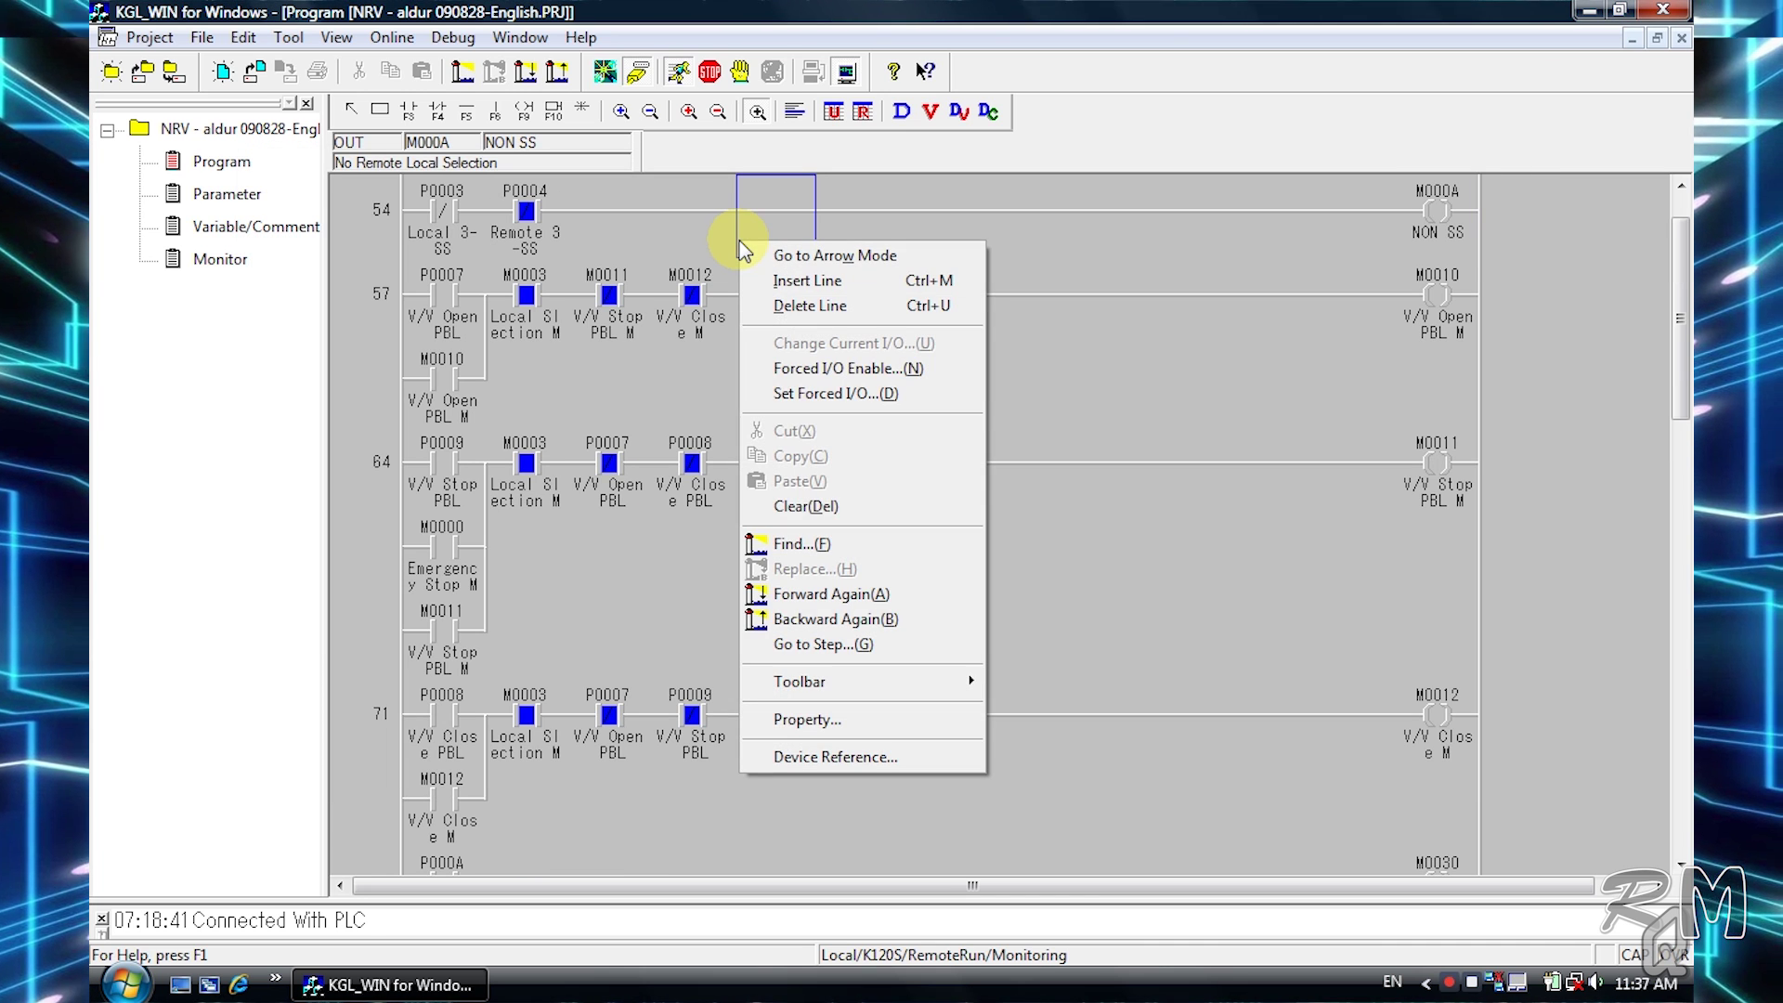
{"action": "left_click", "coordinate": [849, 390]}
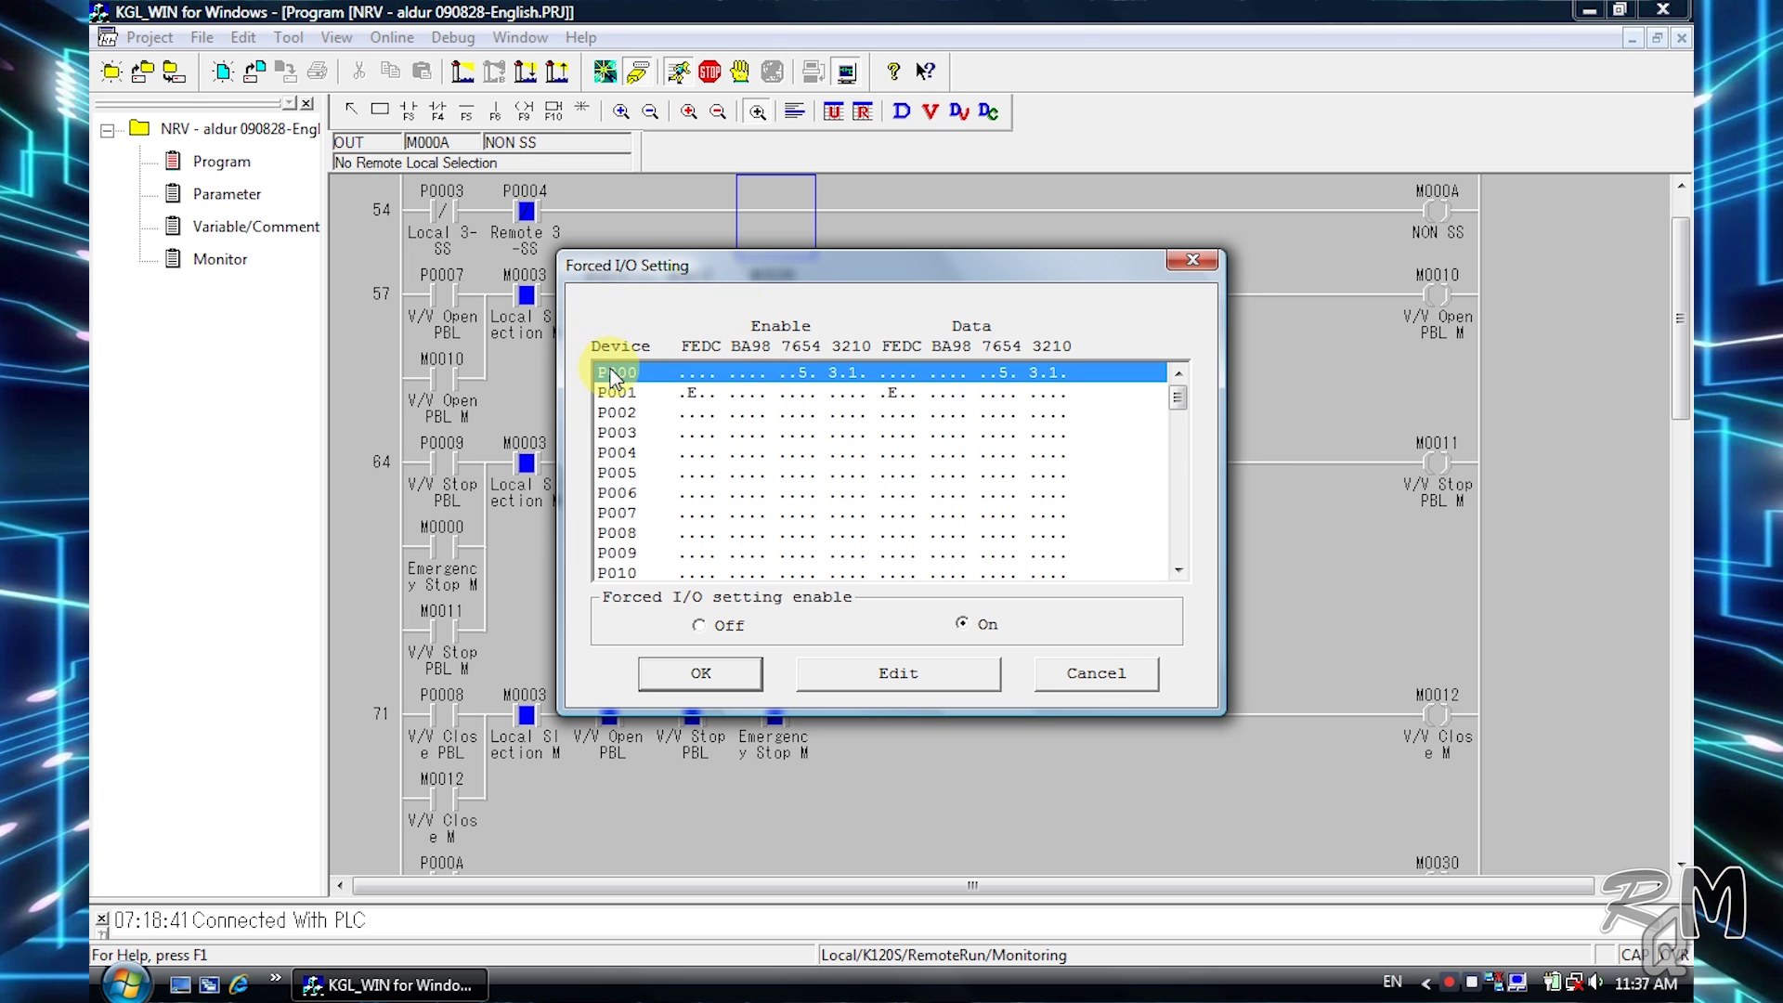
{"action": "double_click", "coordinate": [615, 376]}
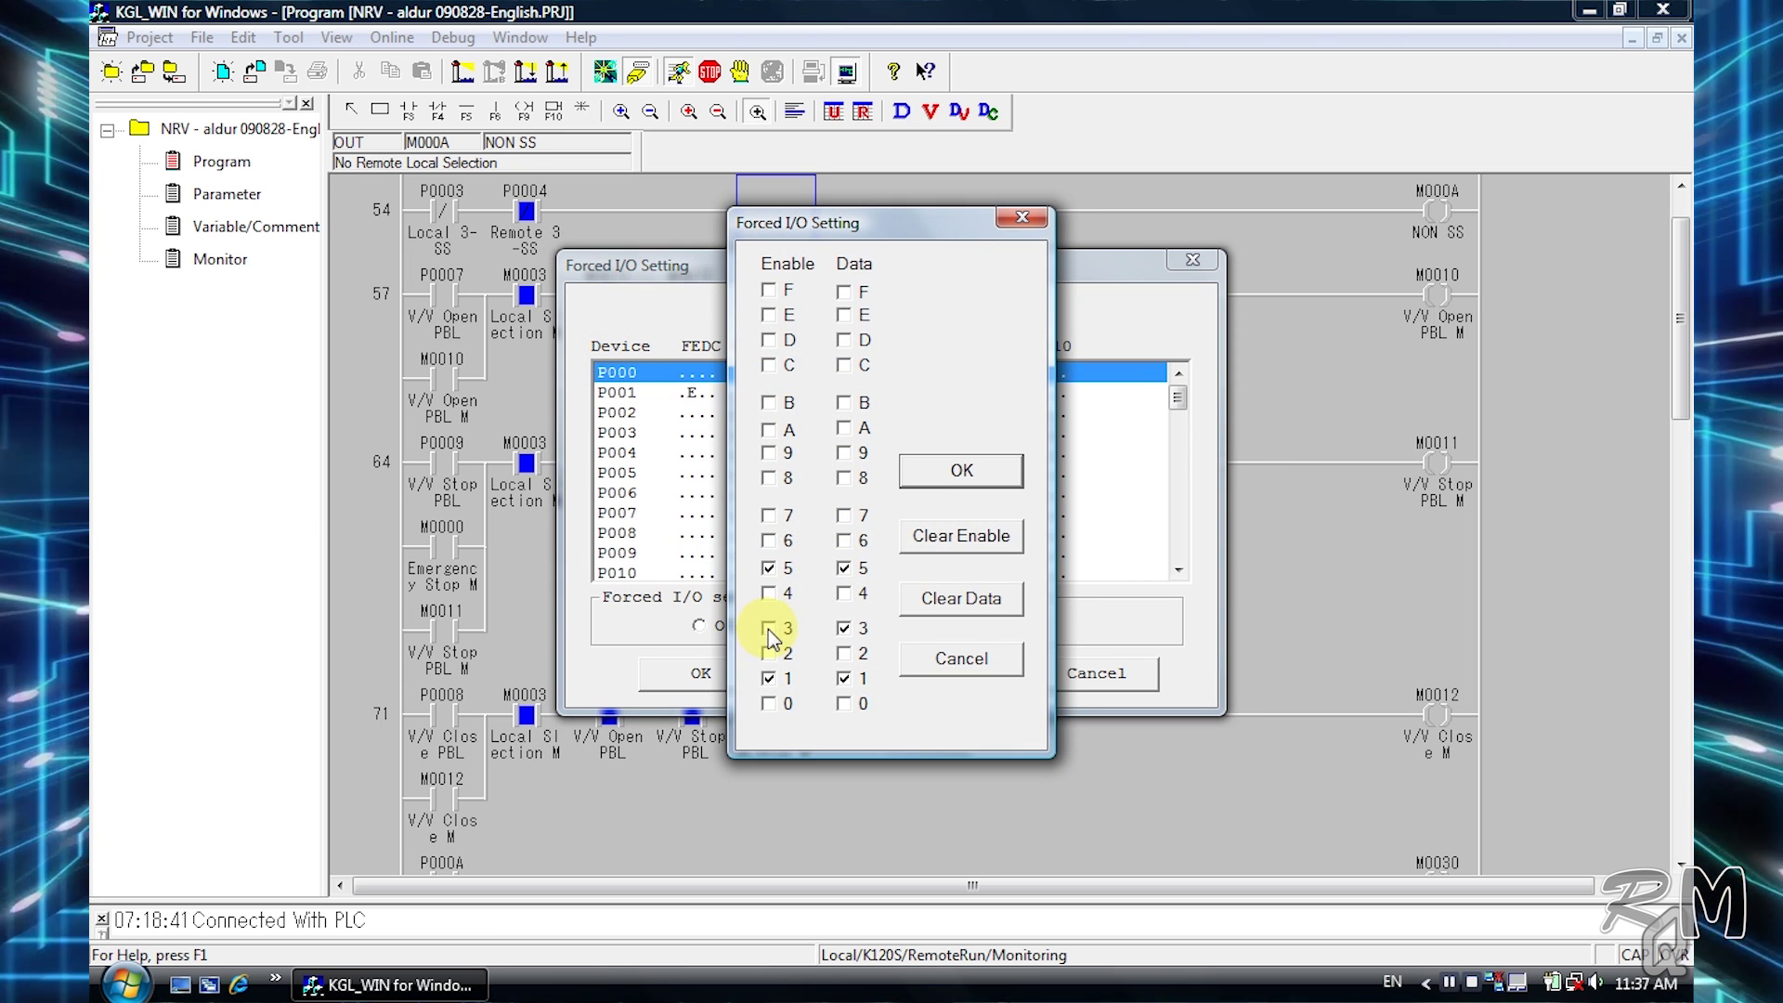
{"action": "left_click", "coordinate": [944, 494]}
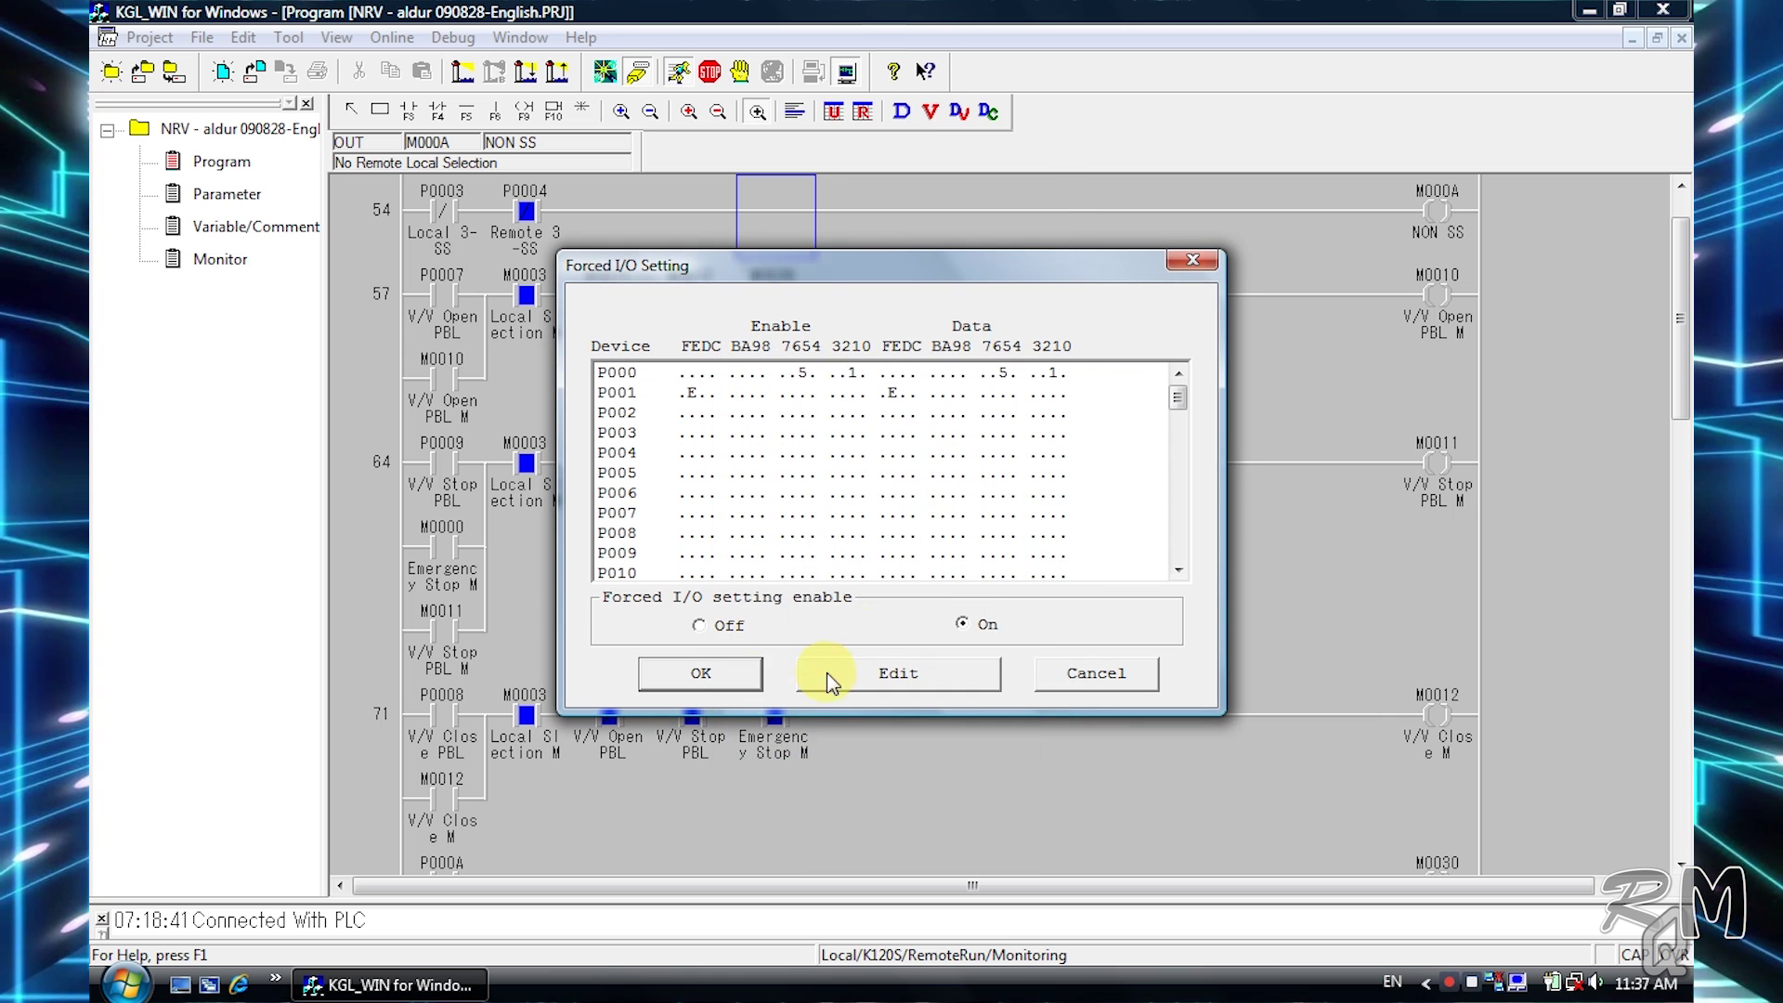
{"action": "left_click", "coordinate": [701, 673]}
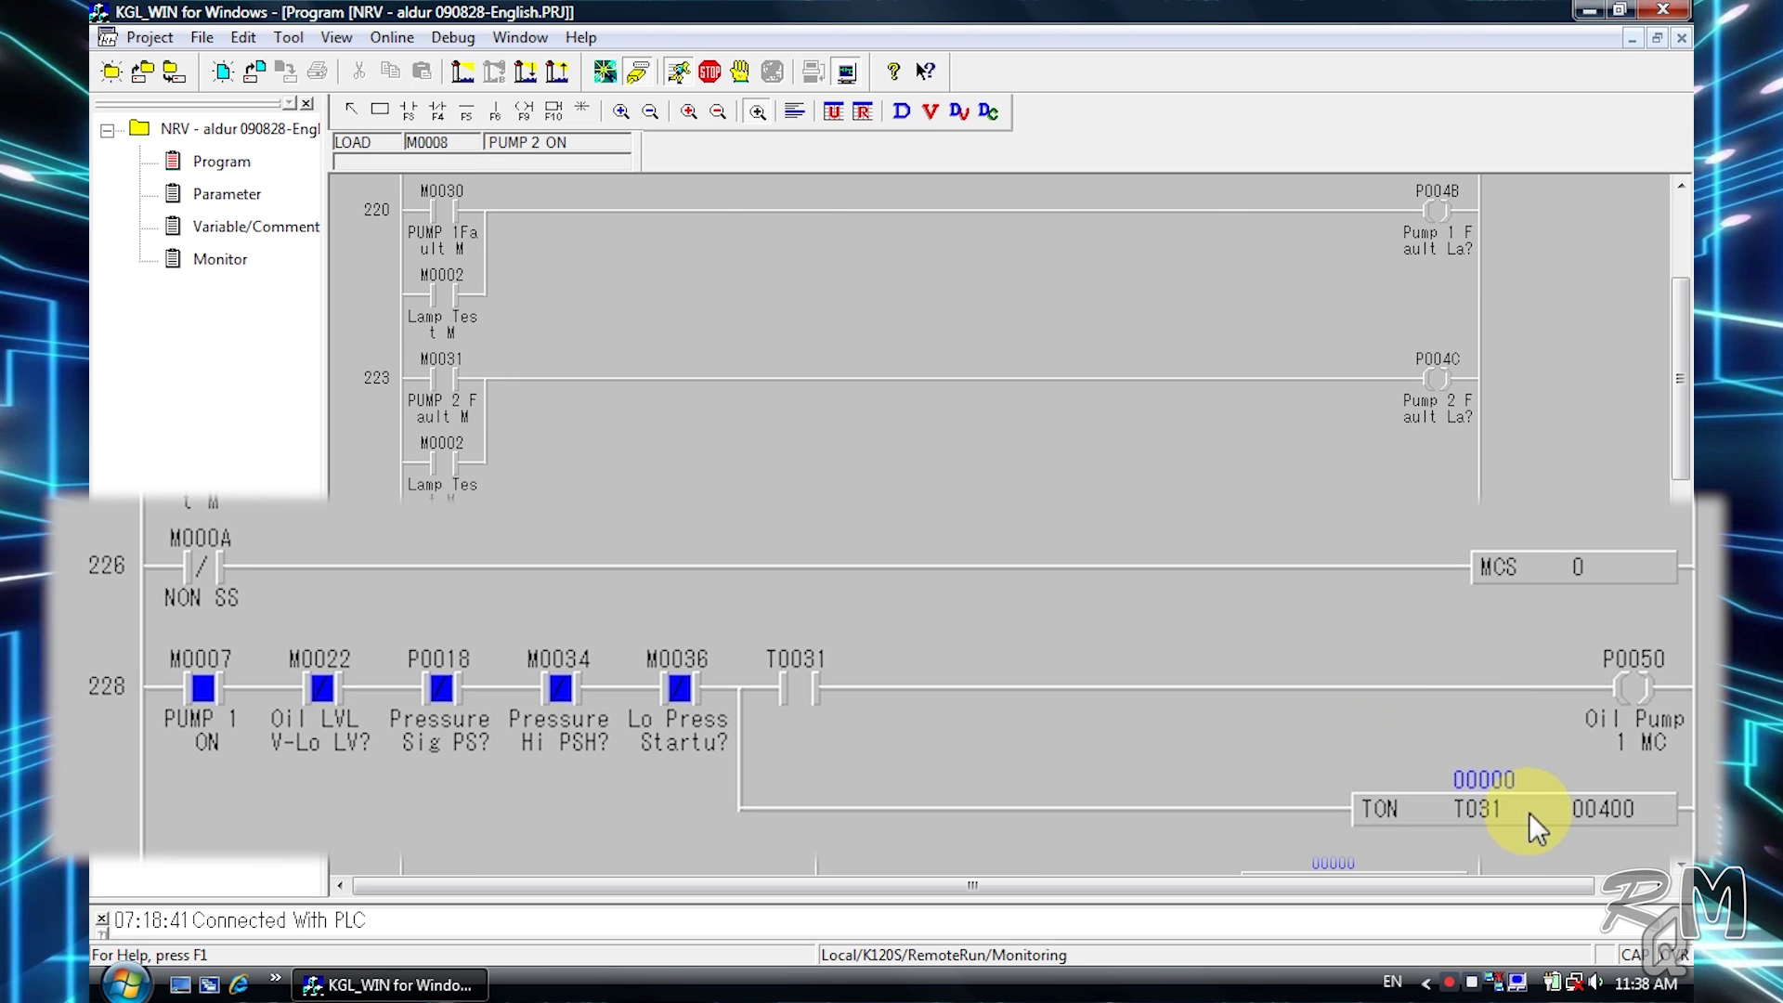
{"action": "left_click", "coordinate": [1530, 808]}
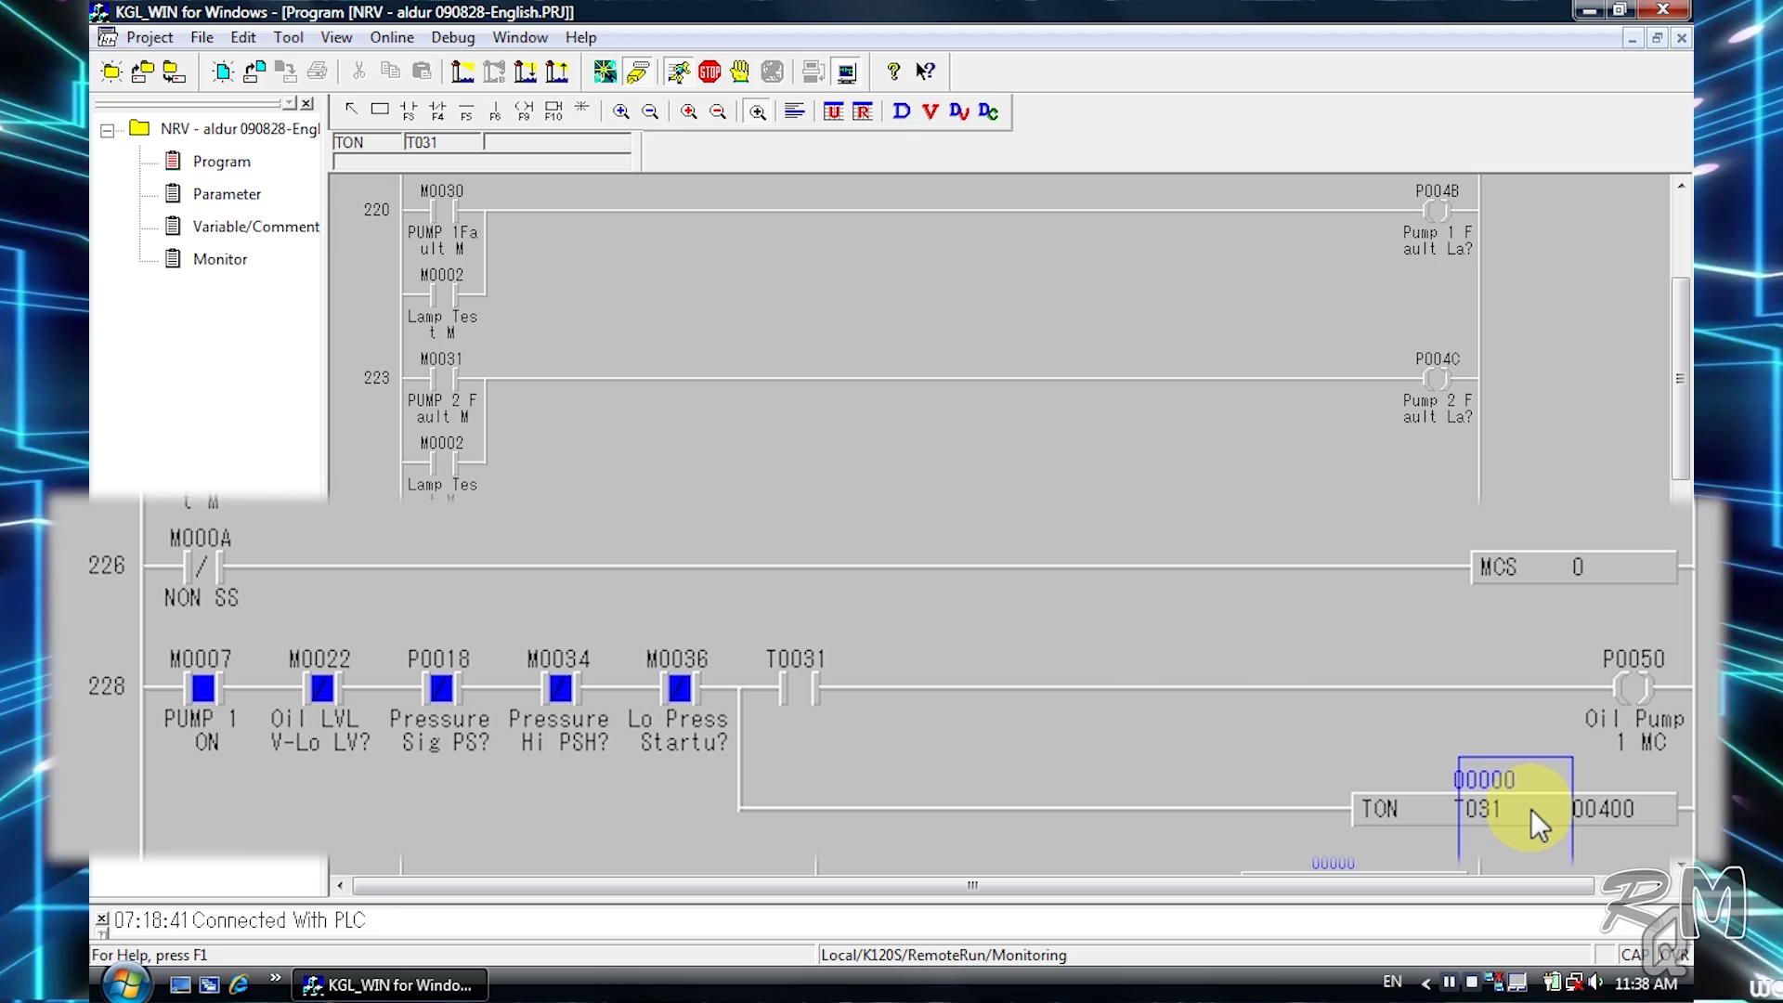